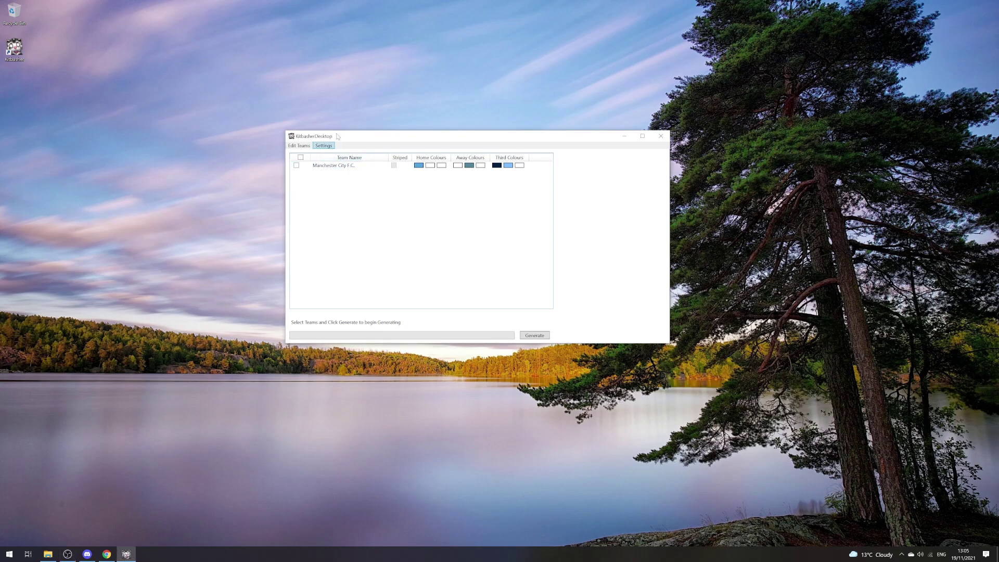
# Open the Sponsors manager from Settings and move its window to the screen centre
pyautogui.click(324, 145)
pyautogui.click(344, 155)
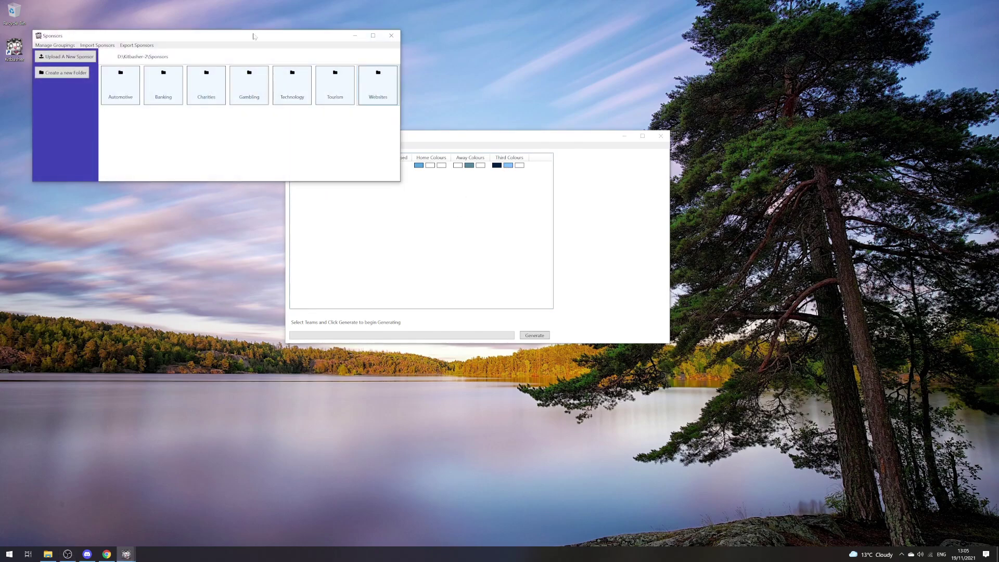
pyautogui.moveTo(208, 36); pyautogui.dragTo(447, 143)
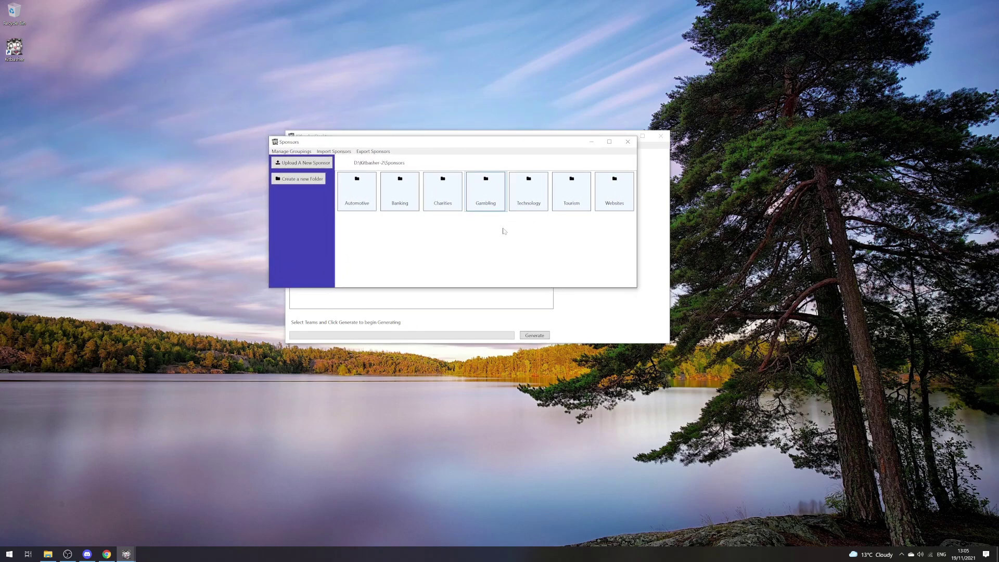
pyautogui.press('alt')
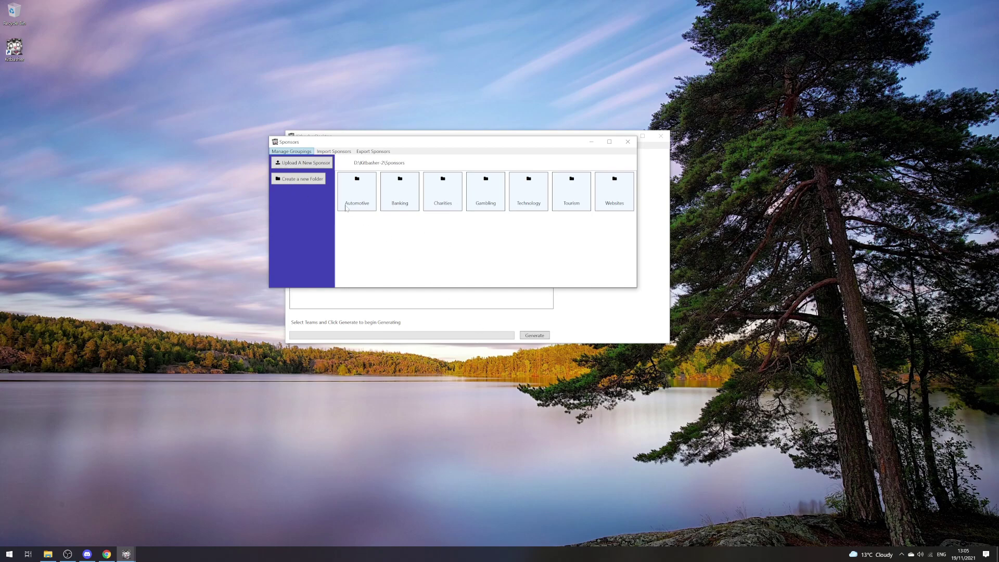
# Add a sponsor grouping named 'Man City Pack', then close the Sponsor Groupings window
pyautogui.click(298, 152)
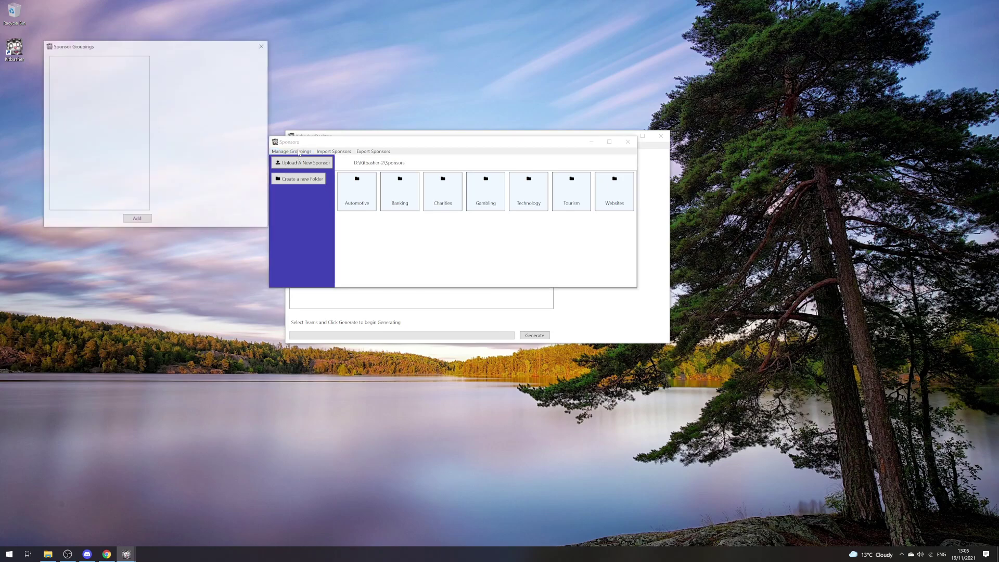
pyautogui.moveTo(168, 46); pyautogui.dragTo(456, 145)
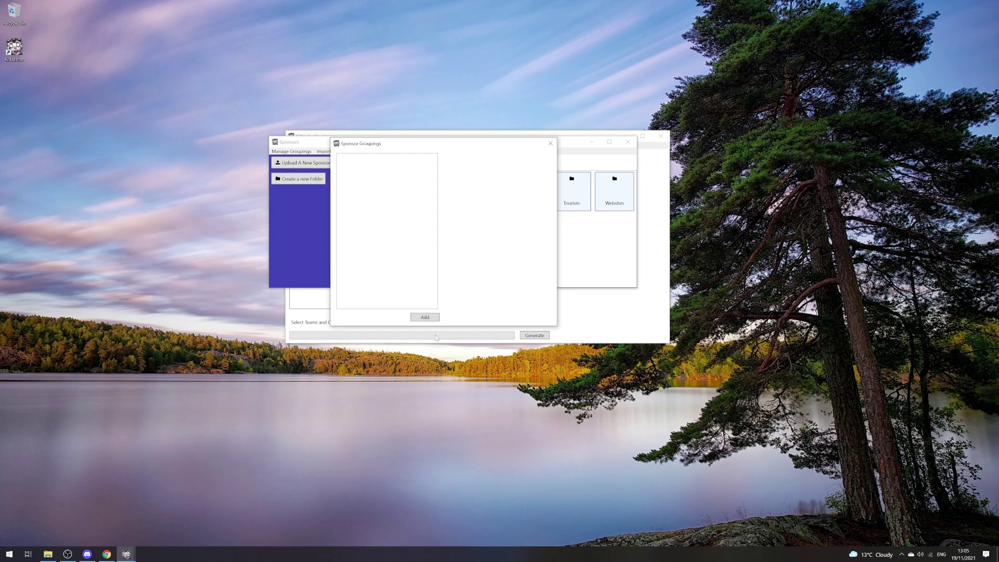
pyautogui.click(425, 317)
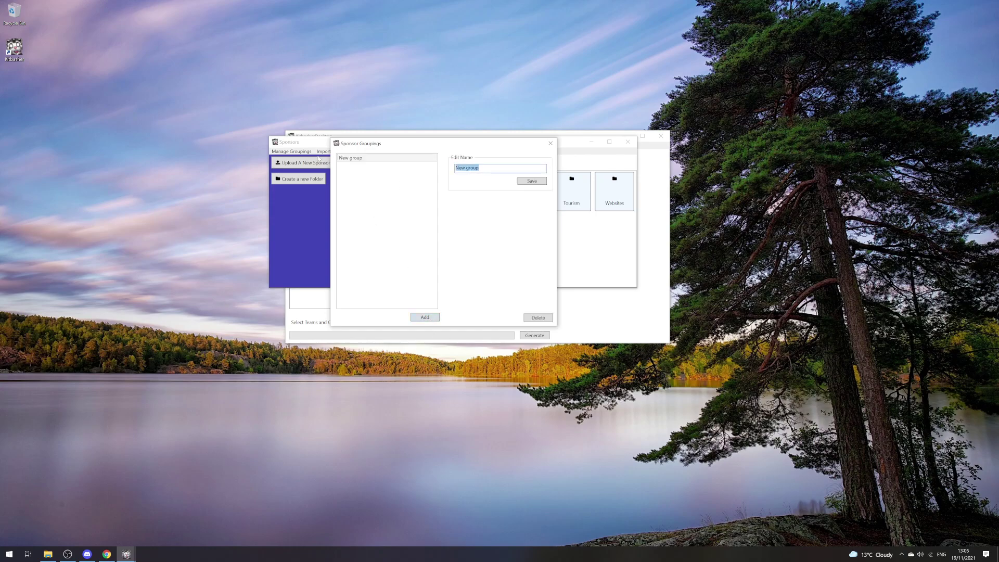
pyautogui.write('Man City Pack')
pyautogui.click(527, 181)
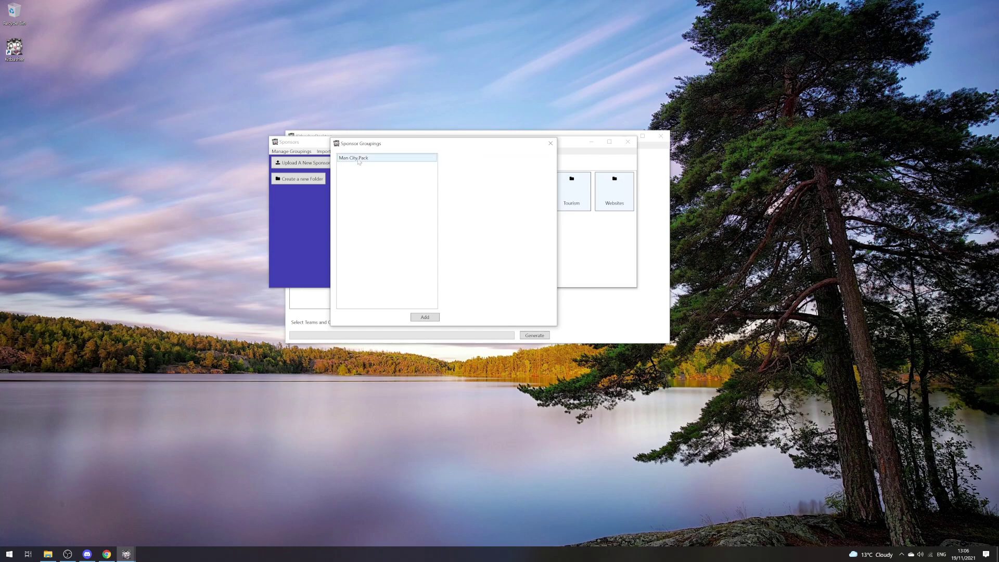
pyautogui.click(551, 143)
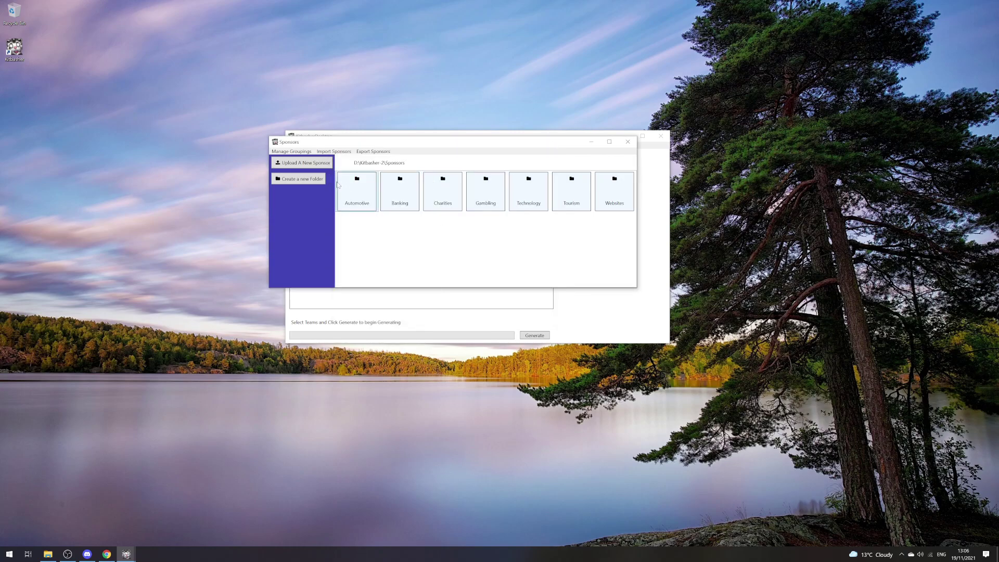
# Add Etihad from the Tourism folder to Man City Pack, then show Manchester City F.C.'s details
pyautogui.click(571, 194)
pyautogui.doubleClick(571, 194)
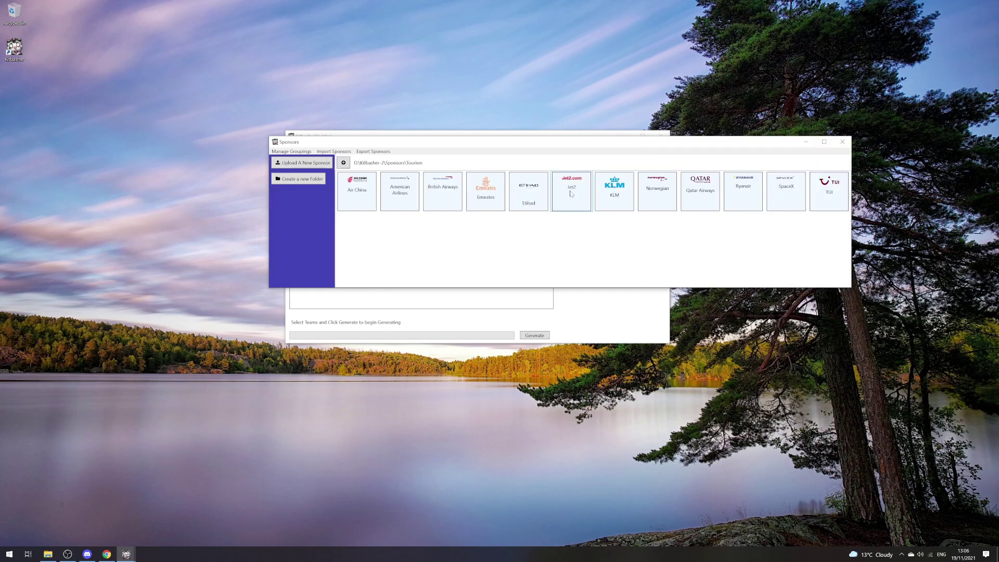
pyautogui.click(512, 193)
pyautogui.click(539, 191)
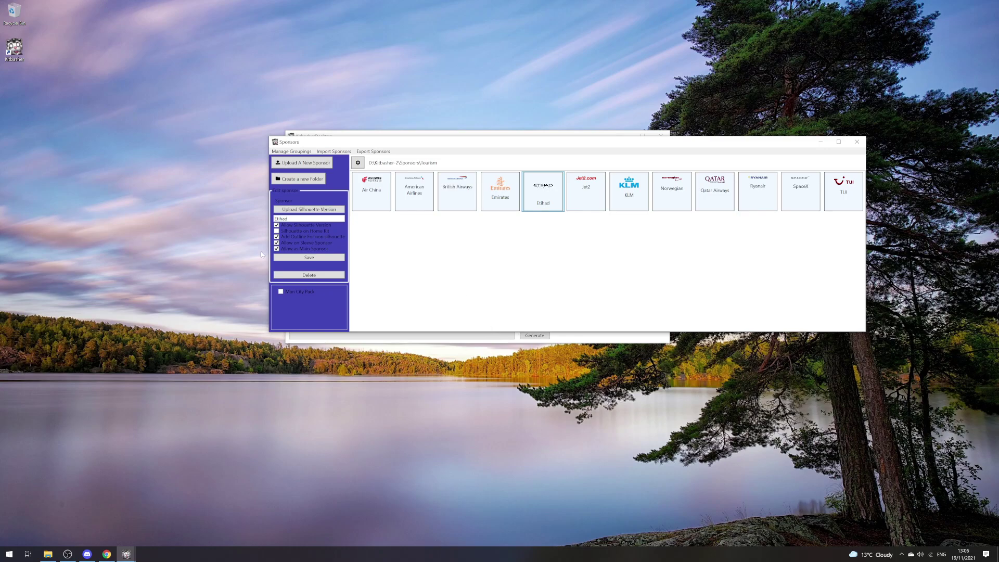
pyautogui.click(298, 292)
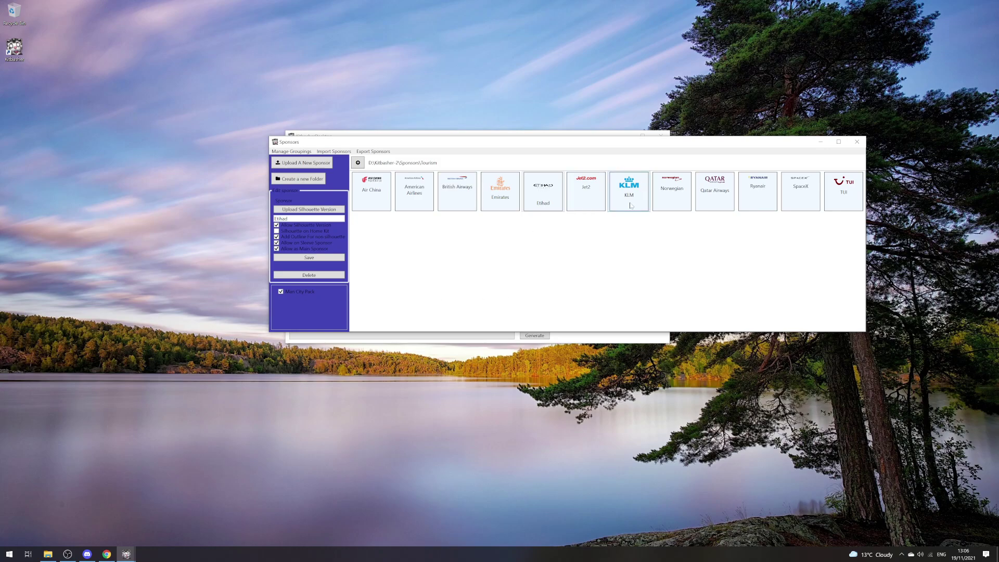
pyautogui.click(857, 141)
pyautogui.click(333, 165)
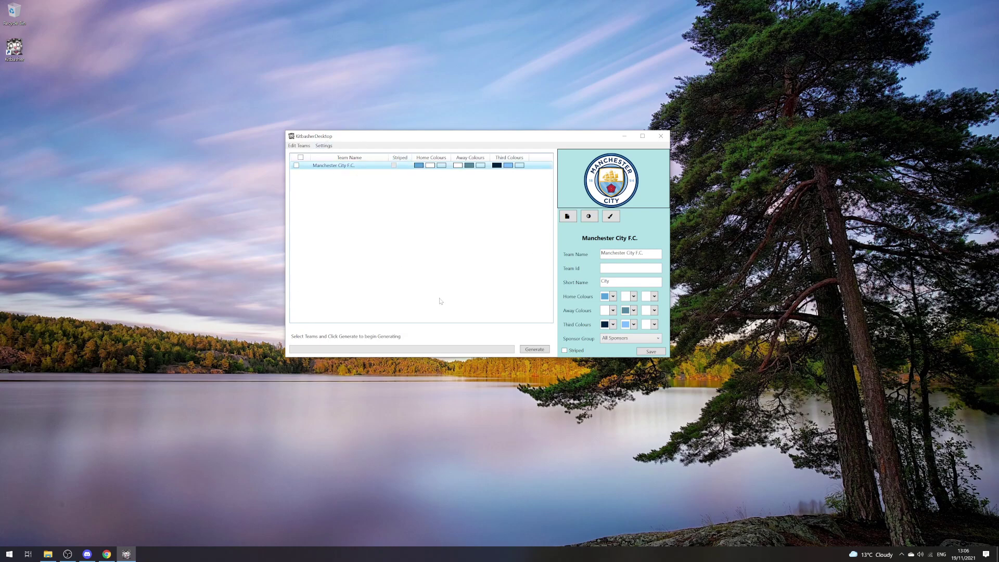
# Save Manchester City F.C.'s sponsor group as Man City Pack and reopen the team to confirm
pyautogui.click(606, 338)
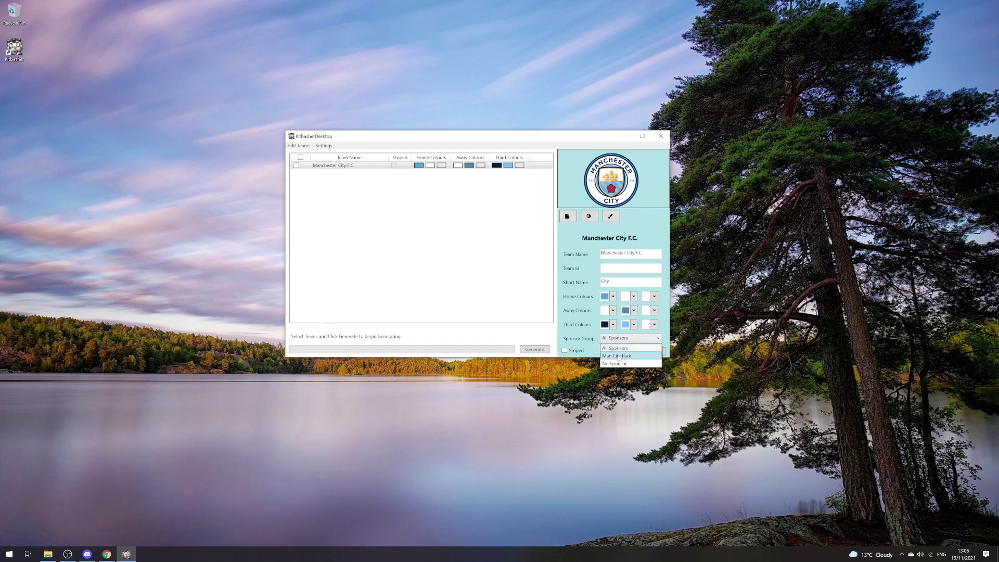
pyautogui.click(617, 356)
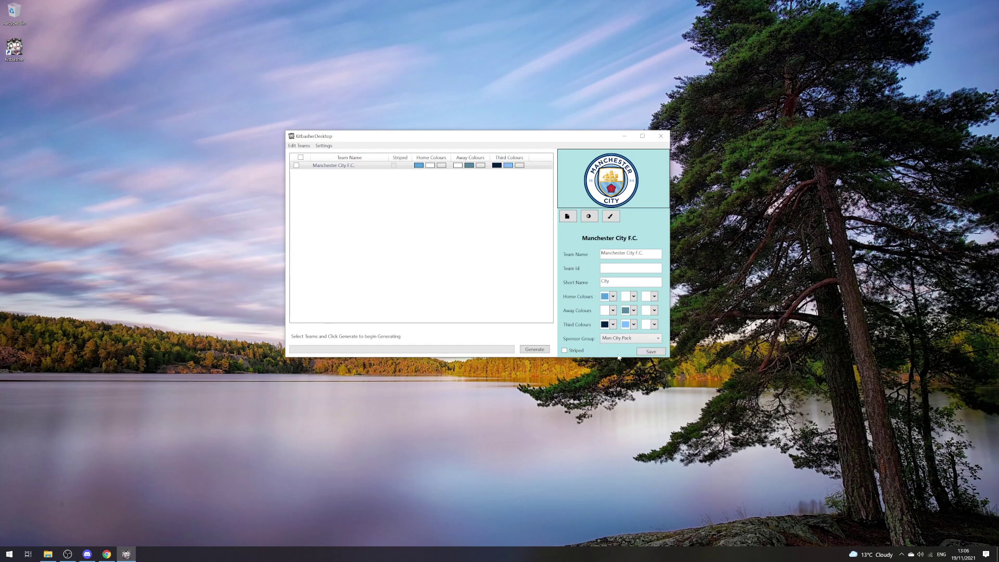
pyautogui.click(657, 352)
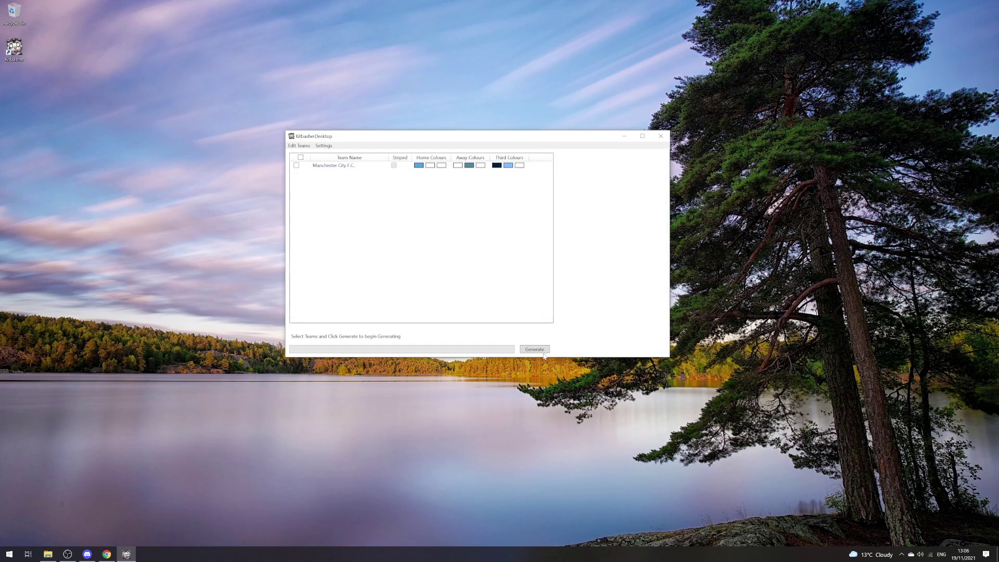
pyautogui.click(358, 167)
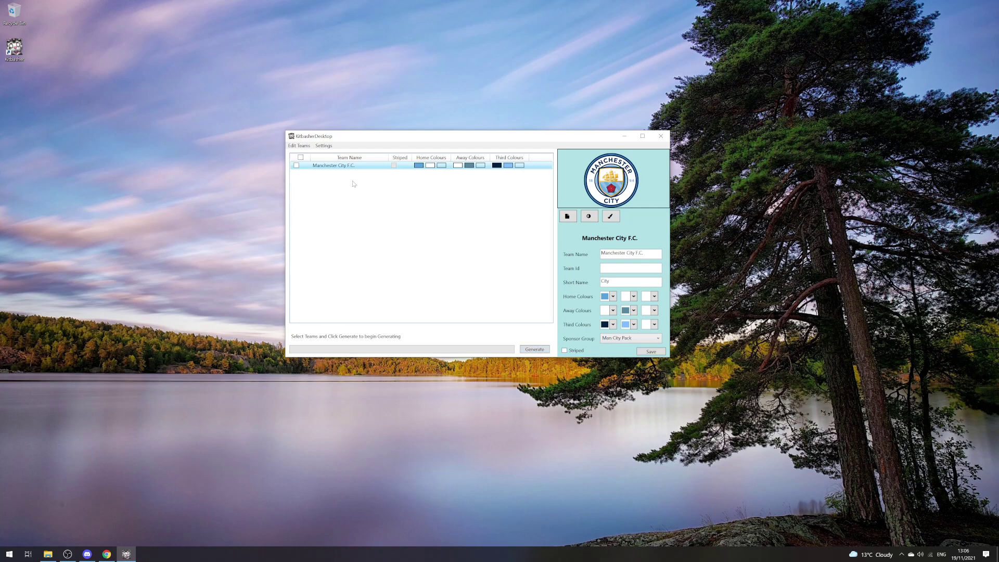
# Reopen the Sponsors manager and add the Charities sponsor samaritans to Man City Pack
pyautogui.click(327, 148)
pyautogui.click(338, 156)
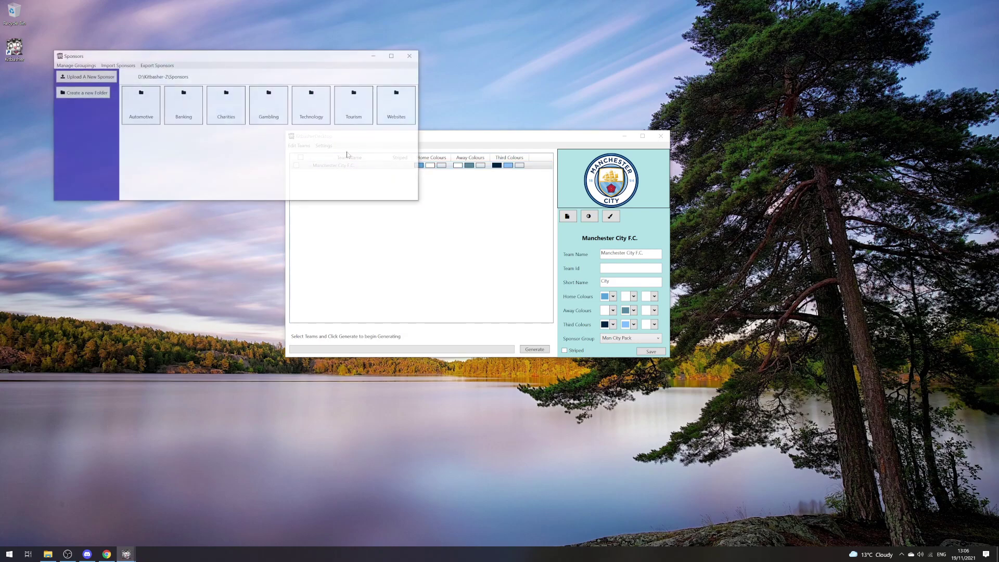
pyautogui.moveTo(262, 61); pyautogui.dragTo(465, 132)
pyautogui.doubleClick(435, 176)
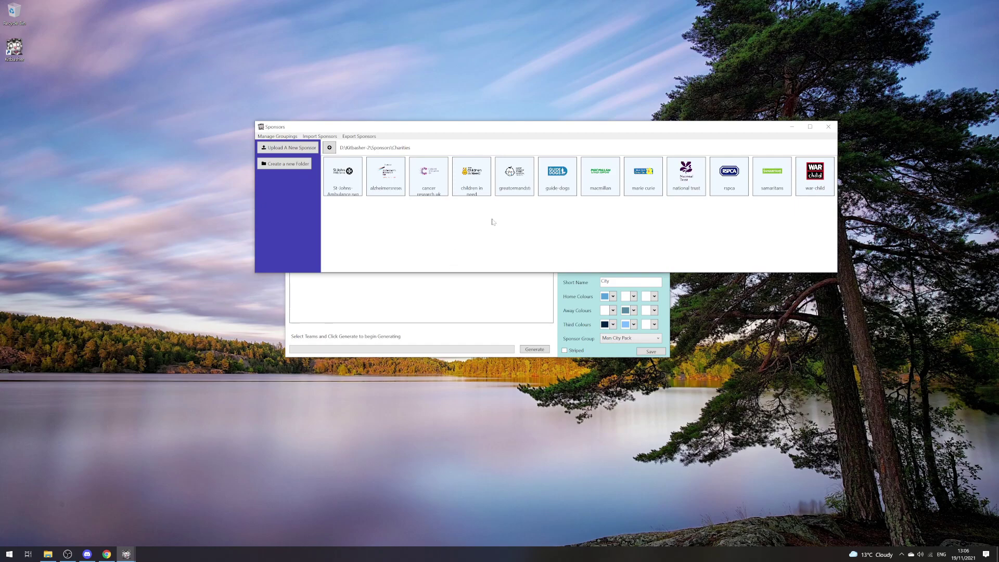
pyautogui.click(772, 180)
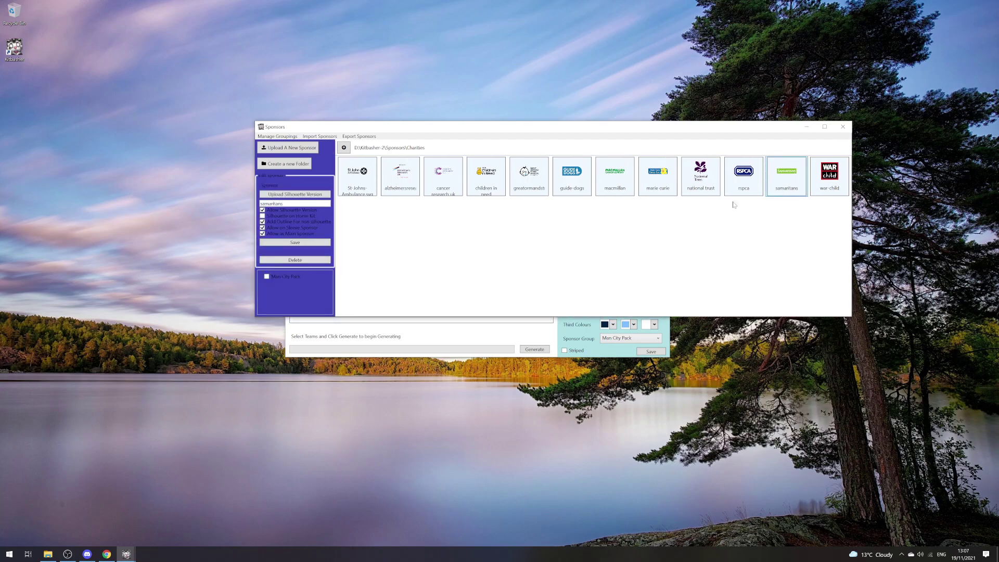
pyautogui.click(283, 276)
# Tick alzheimersresearch for Man City Pack, browse the Gambling folder, and return to the folders
pyautogui.click(399, 176)
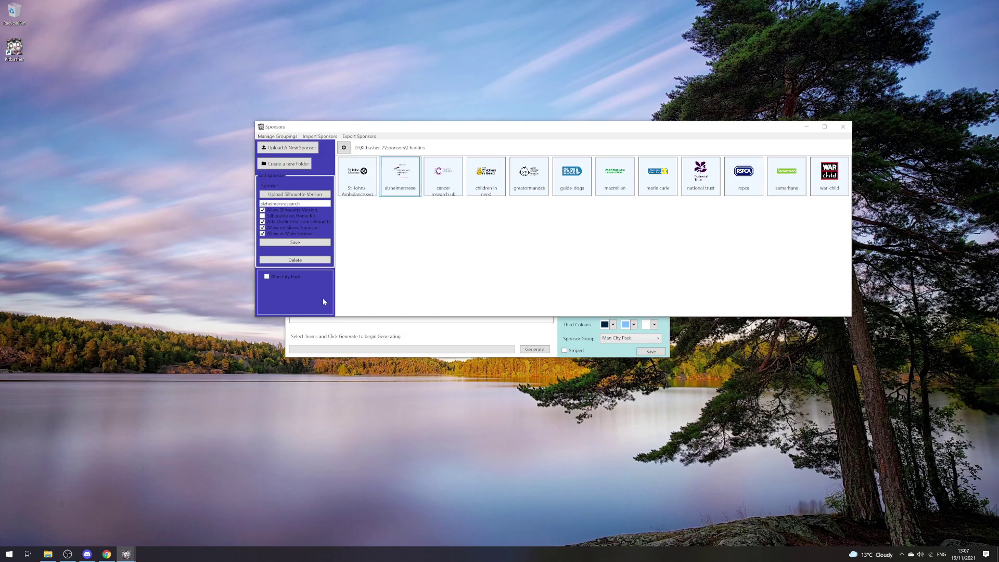
pyautogui.click(284, 279)
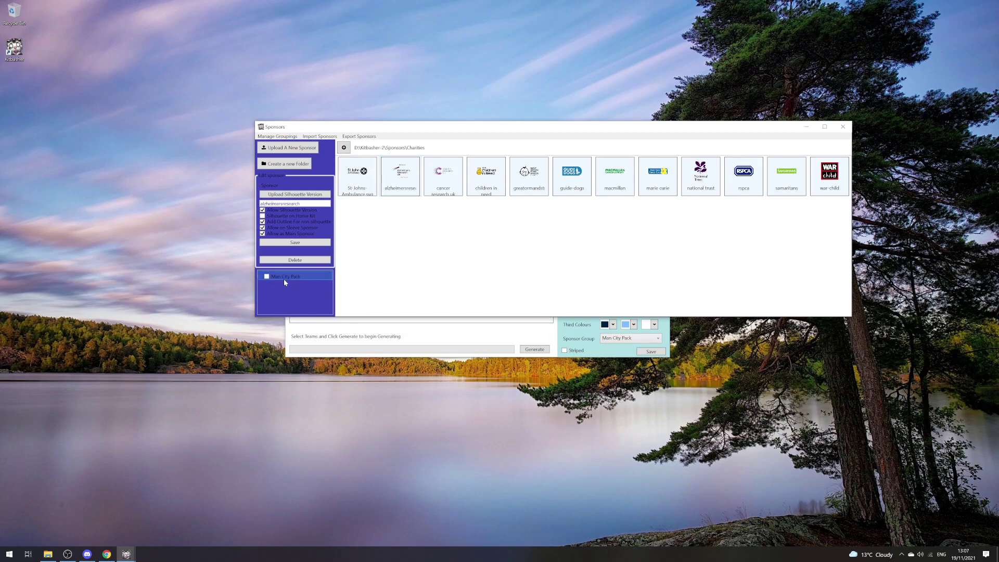
pyautogui.click(344, 147)
pyautogui.click(473, 171)
pyautogui.doubleClick(473, 172)
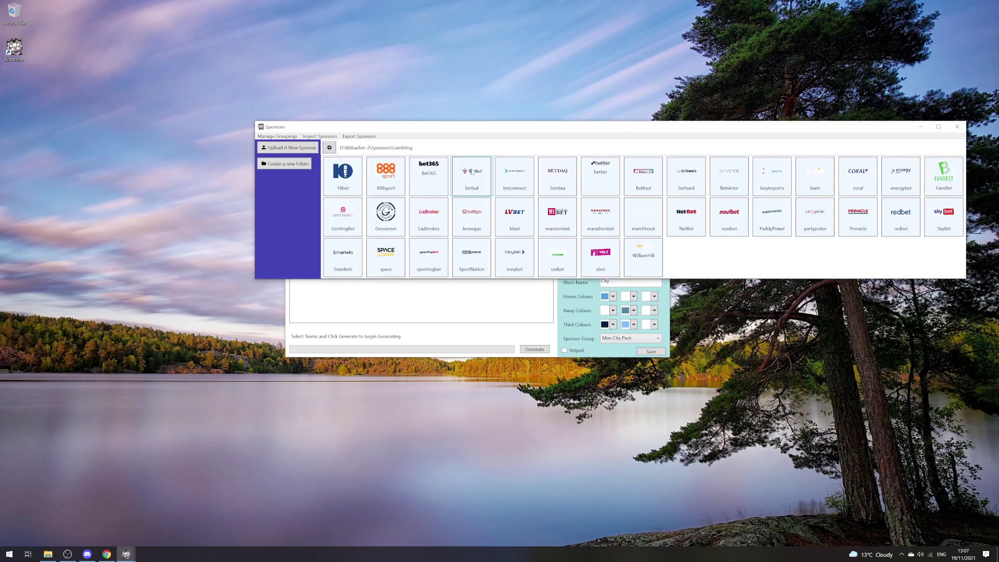
pyautogui.click(595, 190)
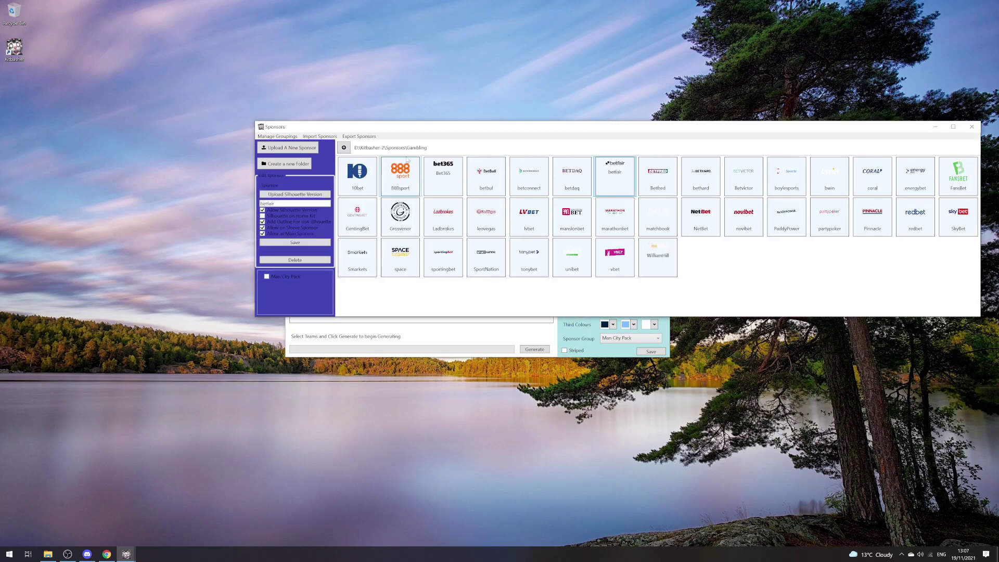
pyautogui.click(343, 147)
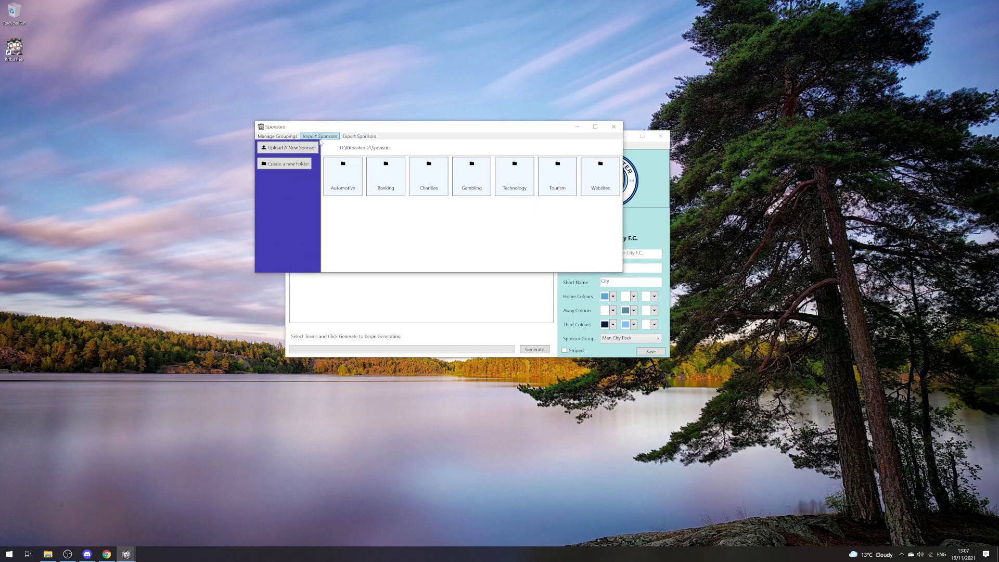
# Add another sponsor grouping and rename it 'My League'
pyautogui.click(277, 135)
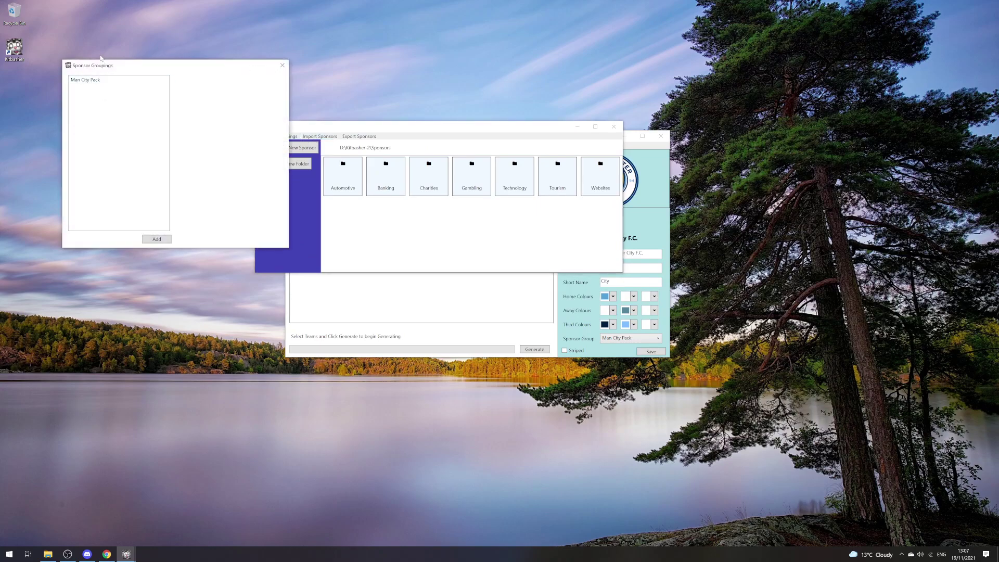
pyautogui.click(156, 239)
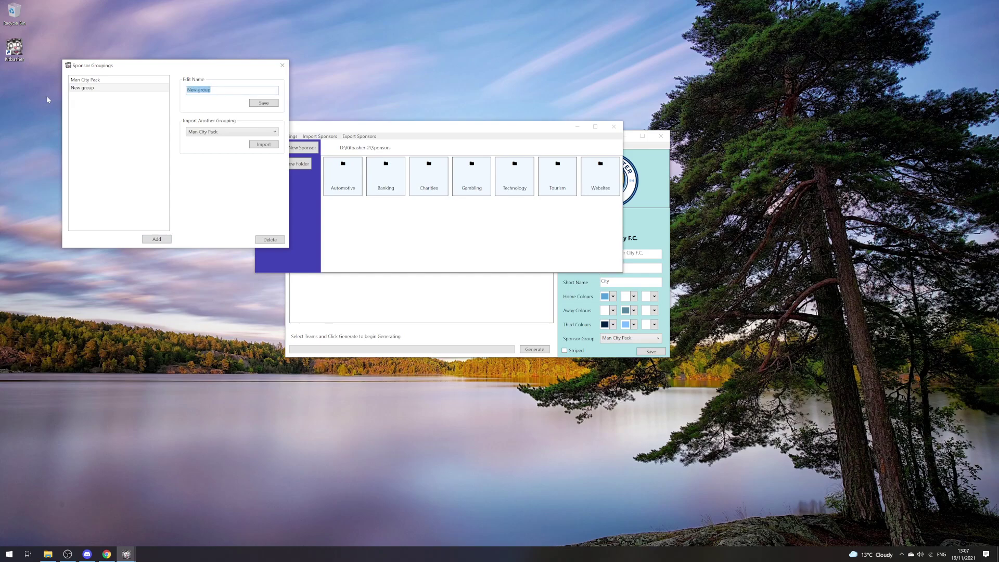
pyautogui.press('BackSpace')
pyautogui.write('My League')
# Save My League, import Man City Pack into it, and dismiss the confirmation
pyautogui.click(265, 132)
pyautogui.click(254, 135)
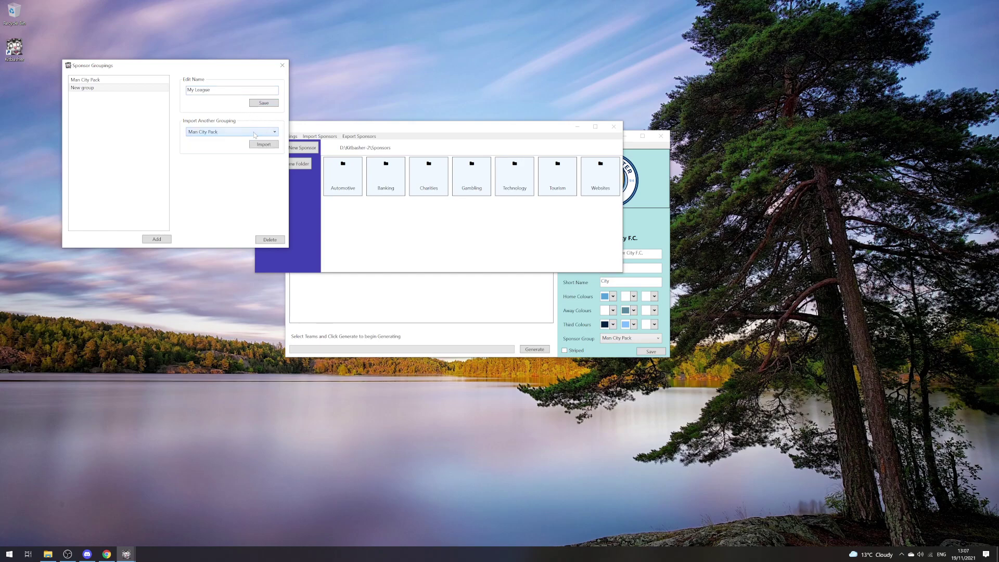
pyautogui.click(264, 103)
pyautogui.click(158, 87)
pyautogui.click(258, 144)
pyautogui.click(531, 303)
pyautogui.click(277, 66)
# Open the Tourism folder and select Etihad to see its Man City Pack and My League ticks
pyautogui.doubleClick(544, 175)
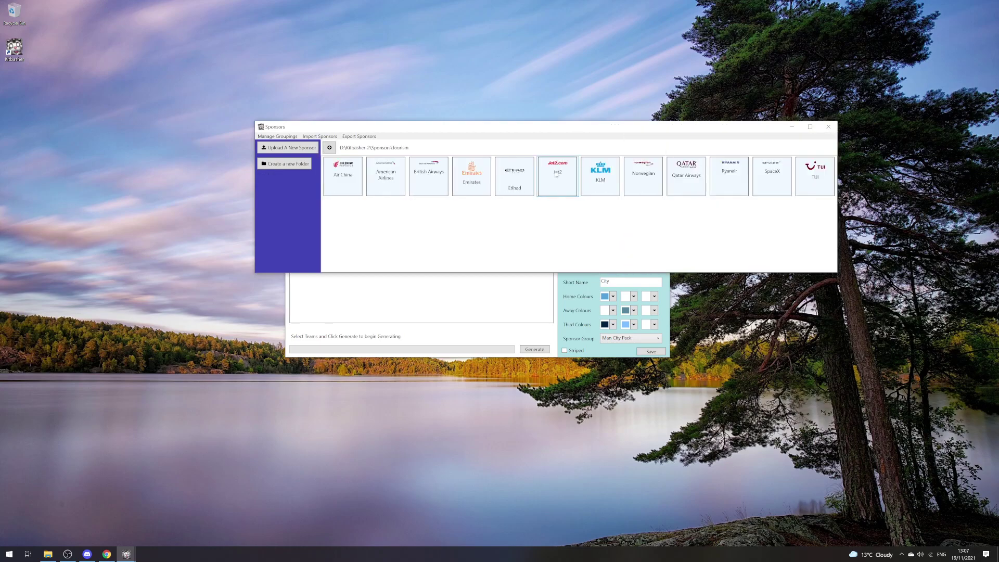
pyautogui.click(514, 176)
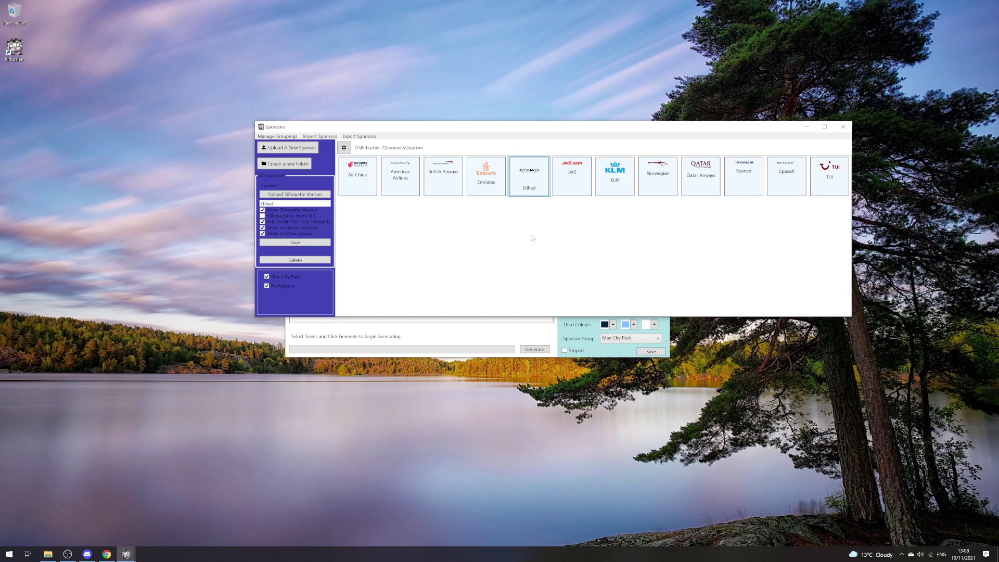
# Close the Sponsors window and save My League as Manchester City F.C.'s sponsor group
pyautogui.click(843, 127)
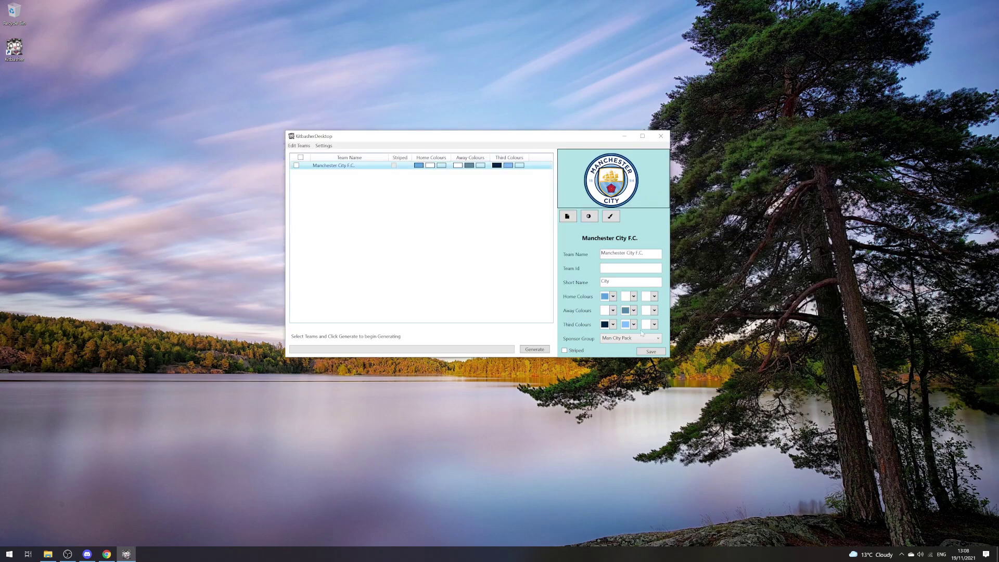
pyautogui.click(630, 338)
pyautogui.click(649, 356)
pyautogui.click(650, 353)
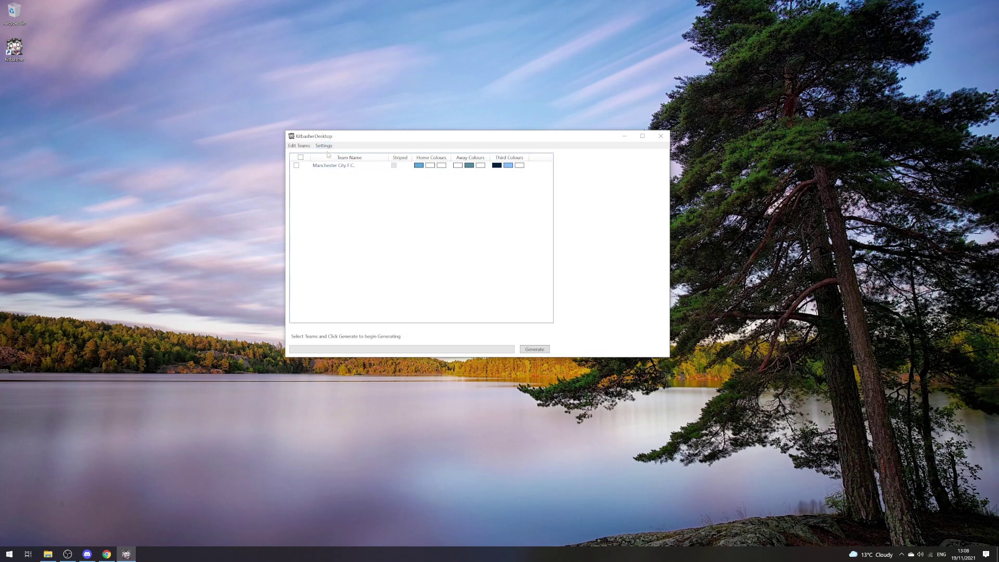
# From Manage Sponsors, select Charities, export the My League grouping, then cancel the Save As dialog
pyautogui.click(324, 146)
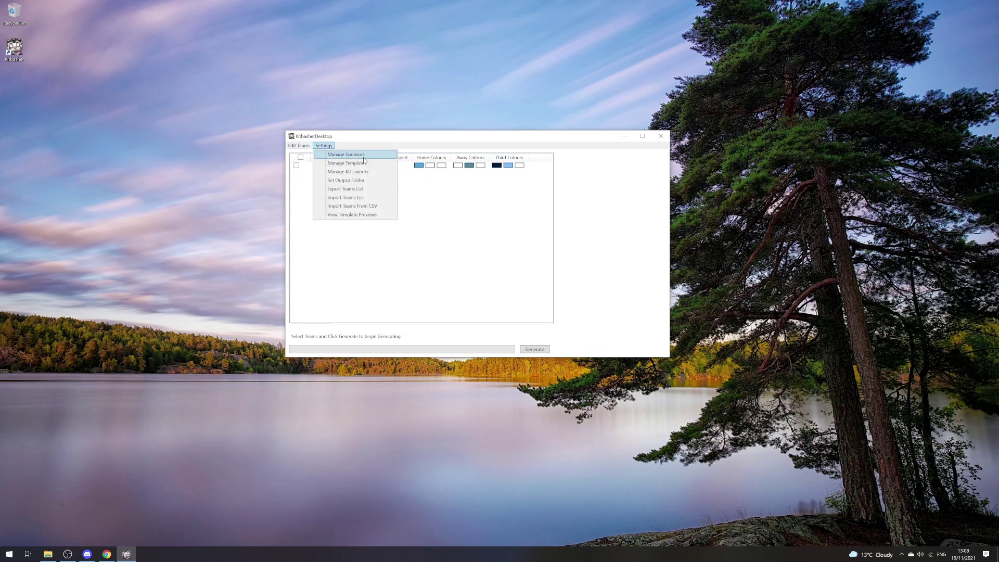
pyautogui.click(359, 158)
pyautogui.click(246, 129)
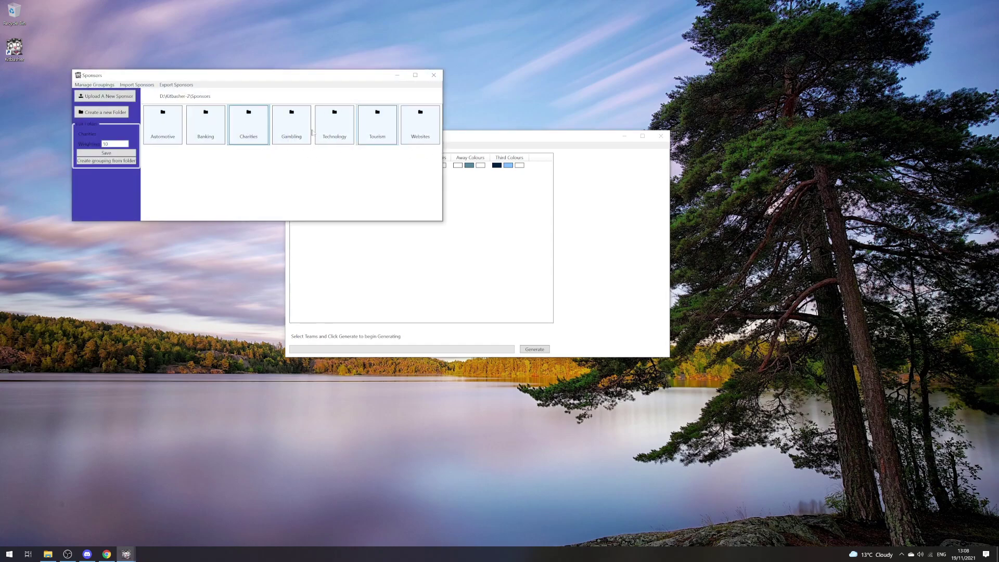
pyautogui.click(180, 85)
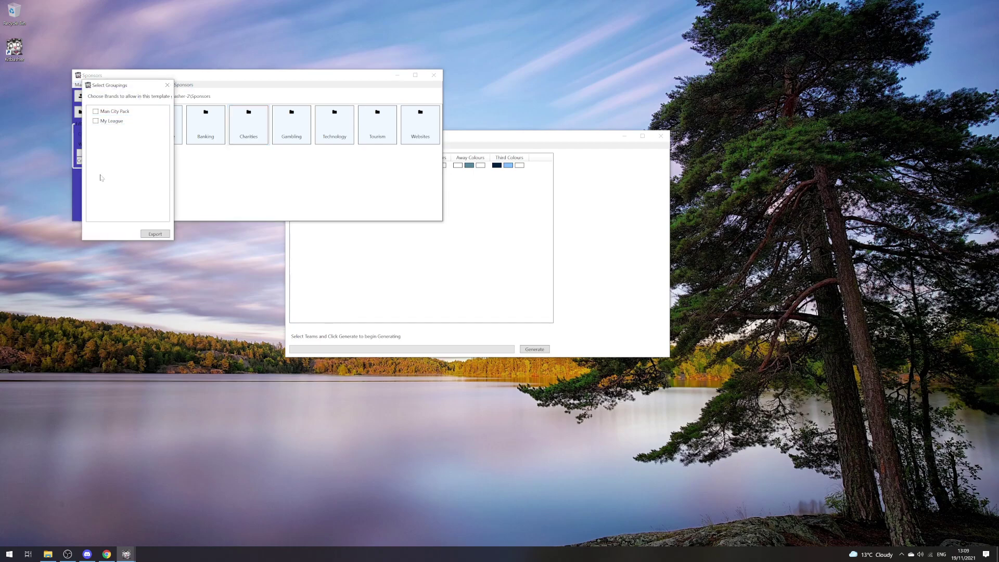
pyautogui.click(96, 122)
pyautogui.click(145, 236)
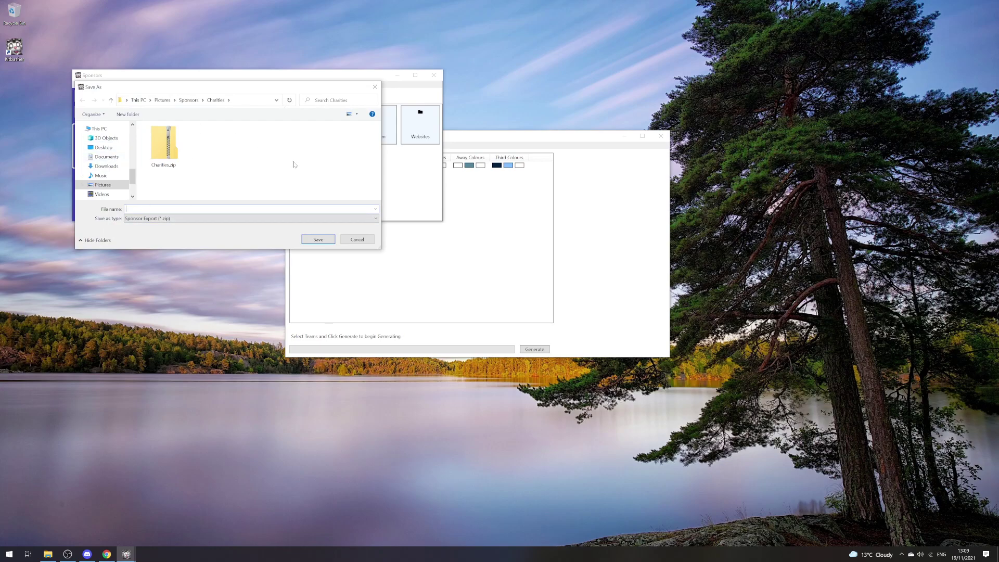
pyautogui.click(375, 87)
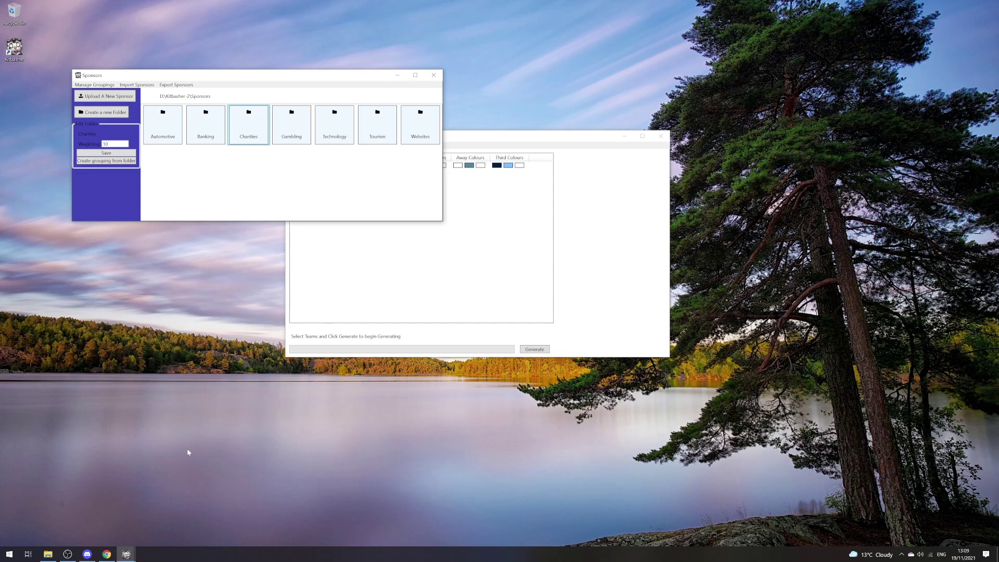
# Download Automotive.zip from Discord's #sponsorpacks channel and check it in Downloads
pyautogui.click(89, 555)
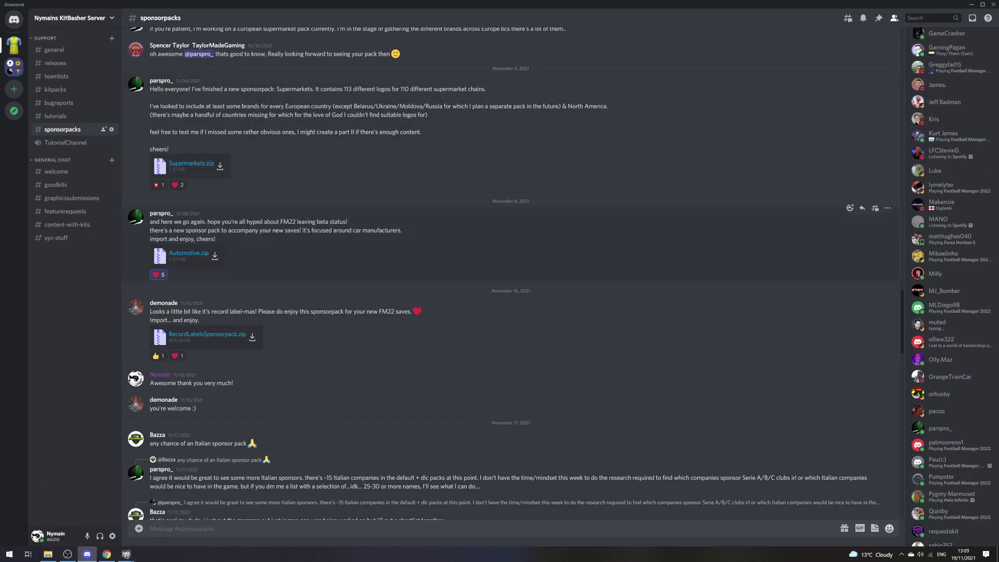
pyautogui.click(193, 253)
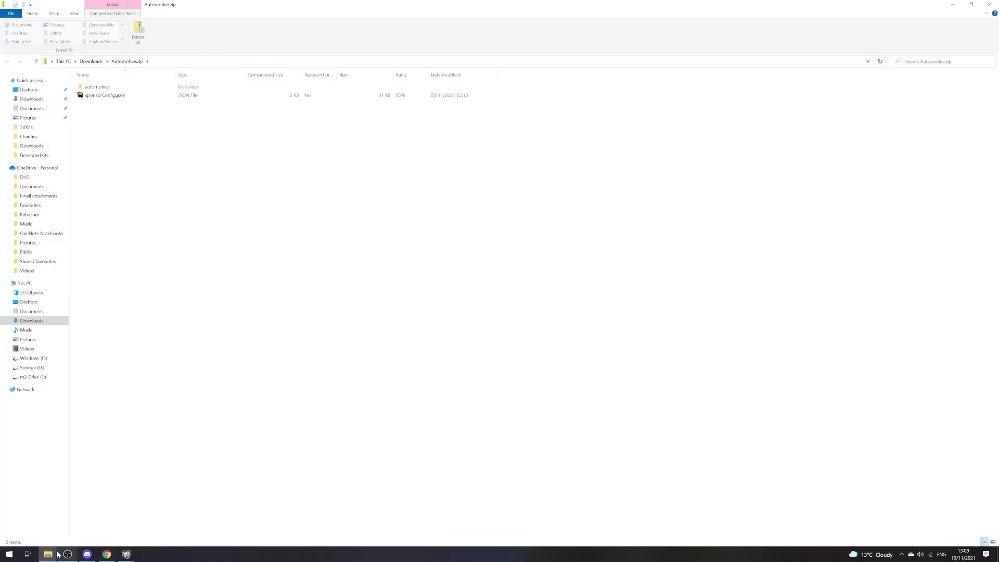
pyautogui.click(91, 62)
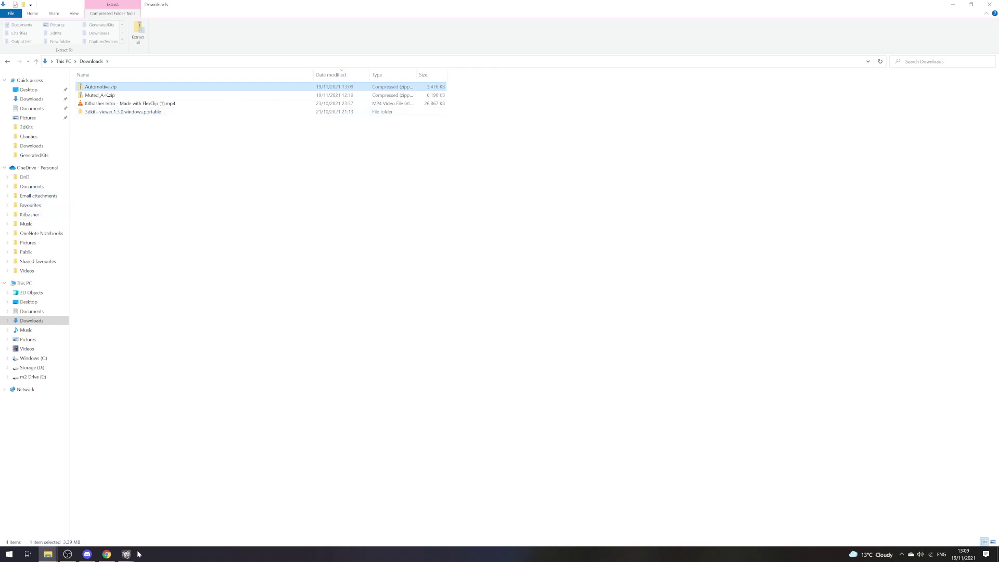
# Import Automotive.zip from Downloads into the sponsors, overwriting all existing logos, then select the Automotive folder
pyautogui.moveTo(127, 554)
pyautogui.click(171, 520)
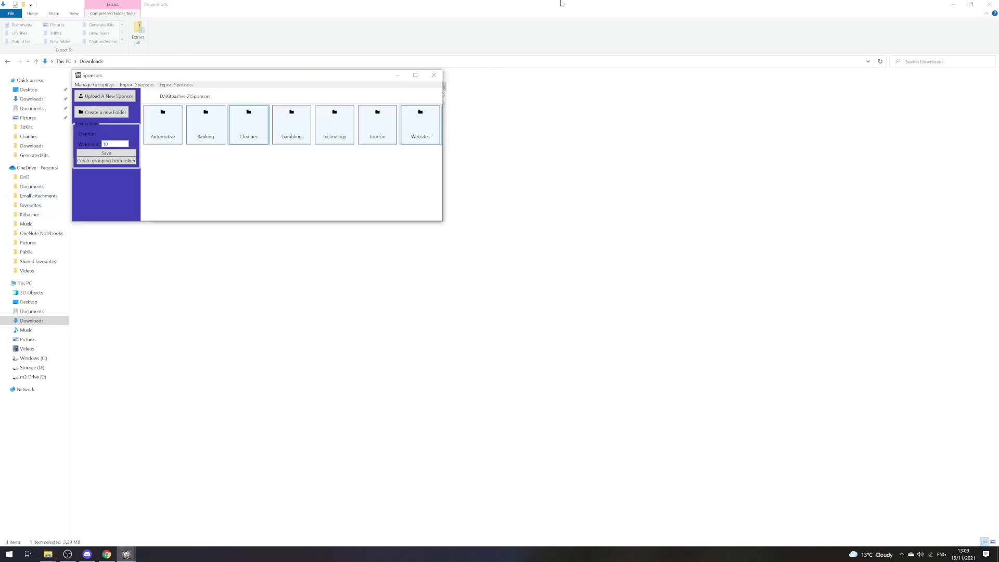
pyautogui.click(952, 4)
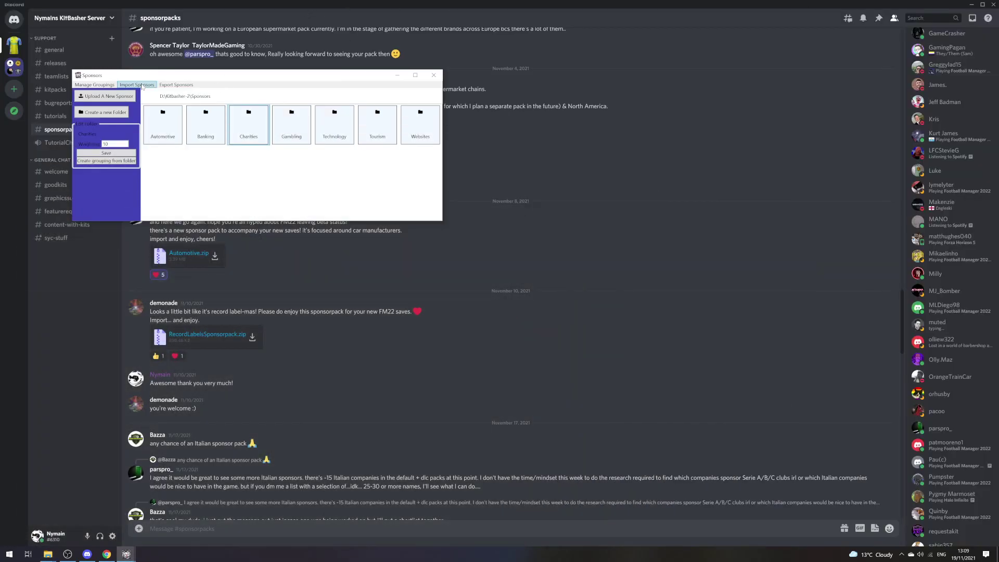
pyautogui.click(142, 85)
pyautogui.click(106, 166)
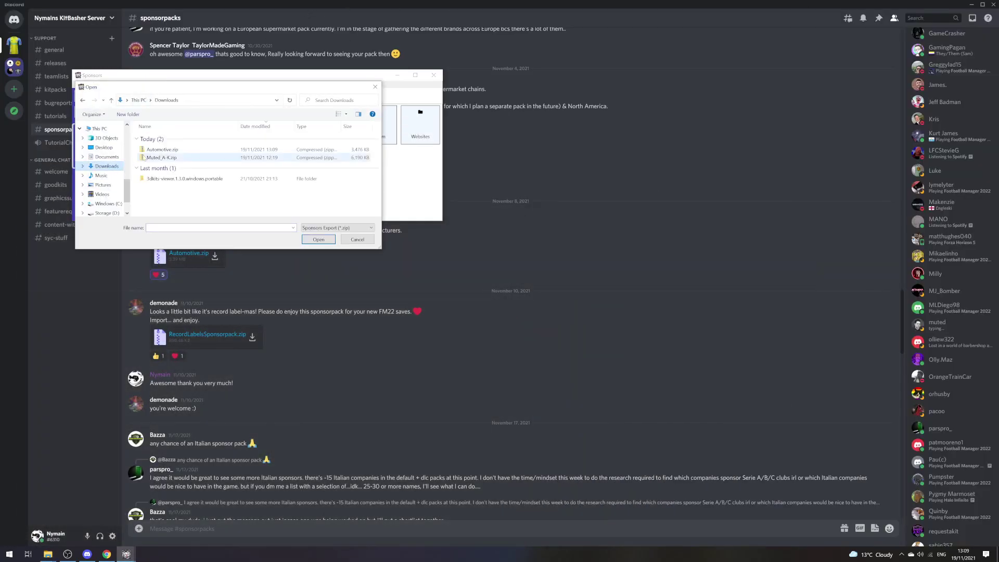
pyautogui.doubleClick(158, 150)
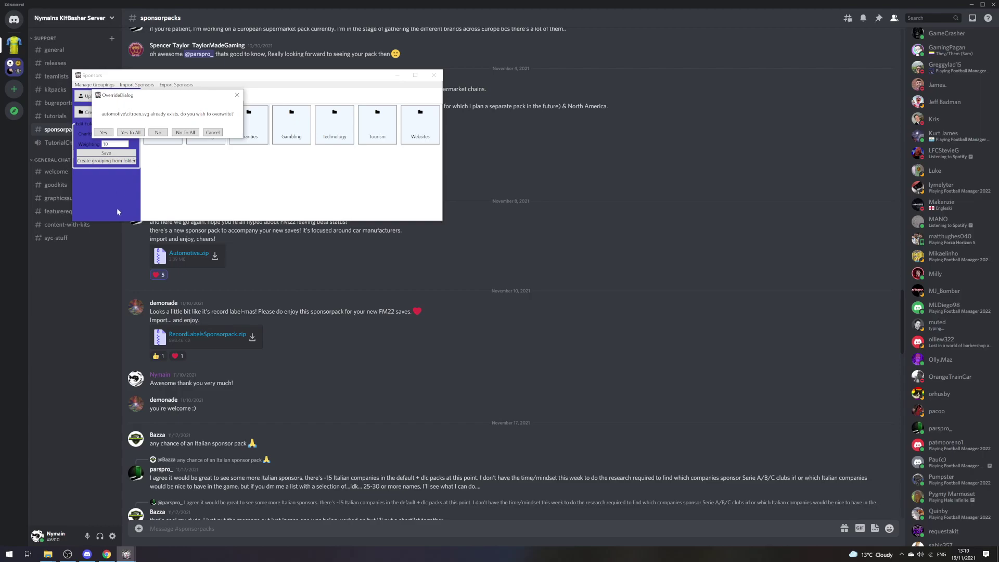
pyautogui.click(130, 132)
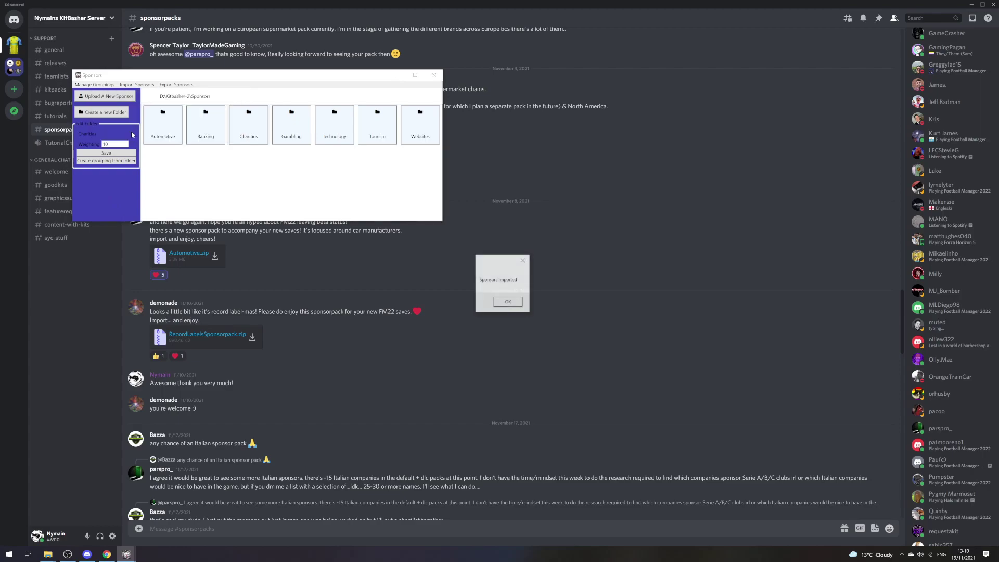
pyautogui.click(507, 302)
pyautogui.click(166, 127)
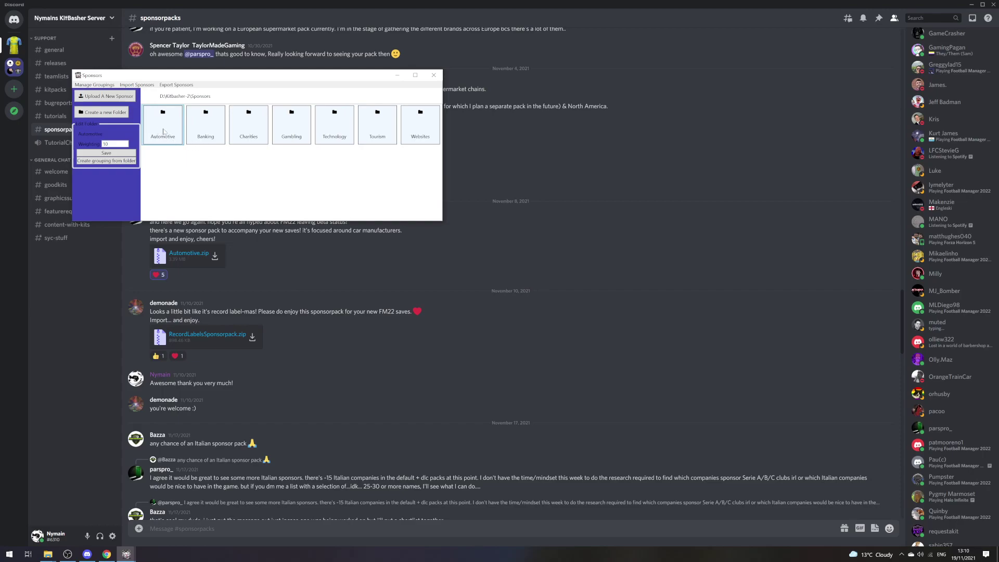
# Open the Automotive folder and inspect the ferrari, Ford and honda sponsor logo settings
pyautogui.doubleClick(163, 132)
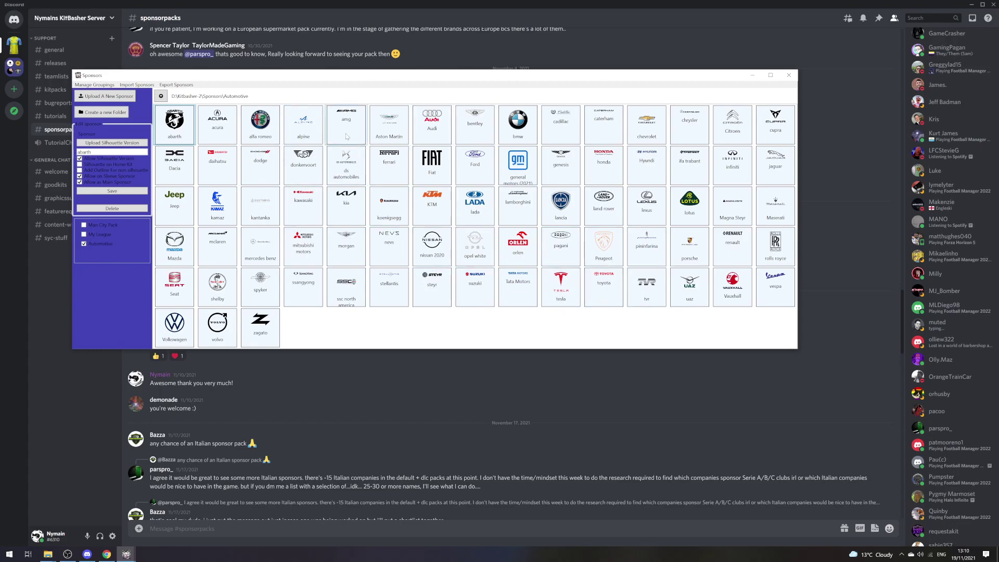
pyautogui.click(389, 166)
pyautogui.click(461, 175)
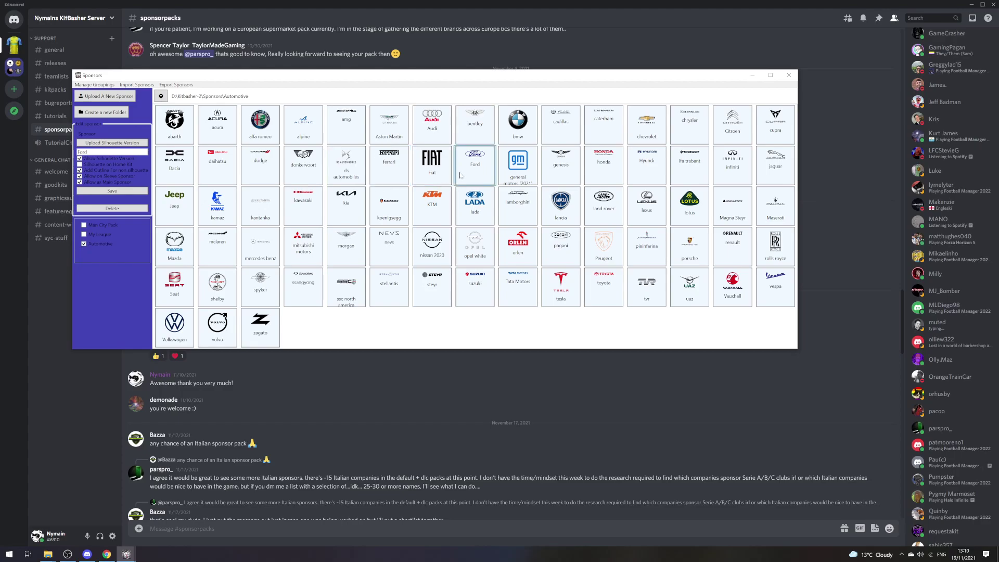
pyautogui.click(602, 167)
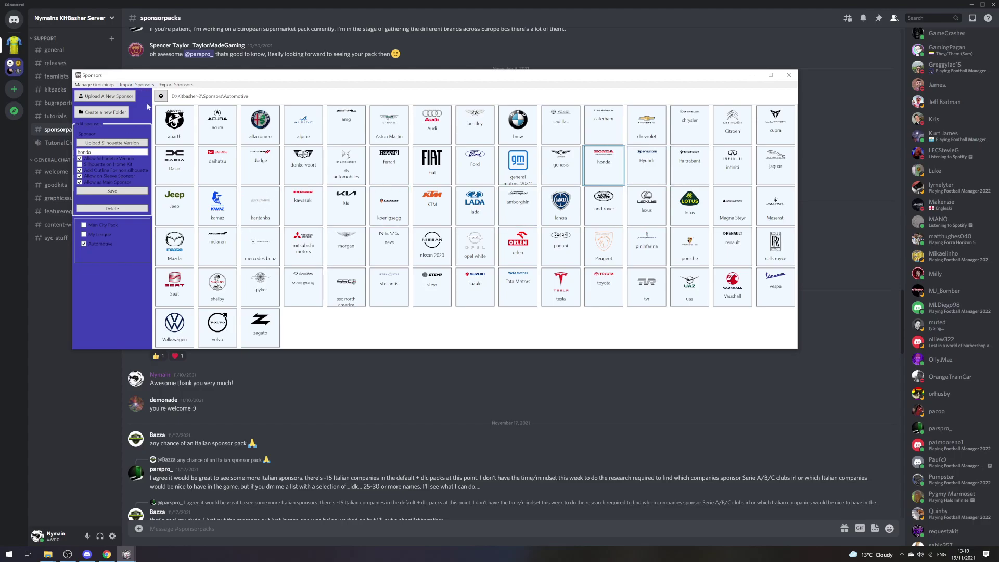
# Close the sponsor manager and change Manchester City F.C.'s Sponsor Group from My League to Automotive
pyautogui.click(786, 76)
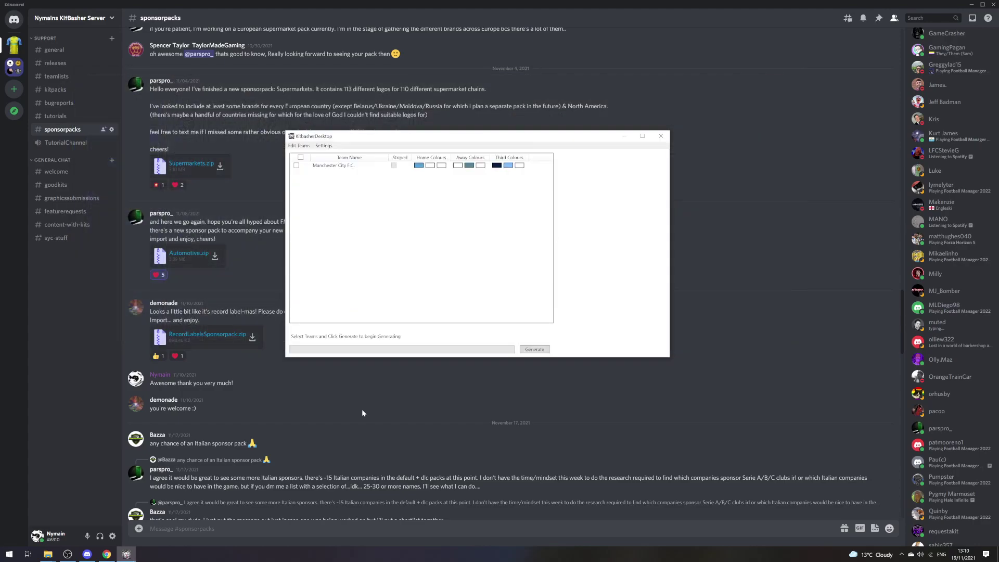
pyautogui.click(372, 166)
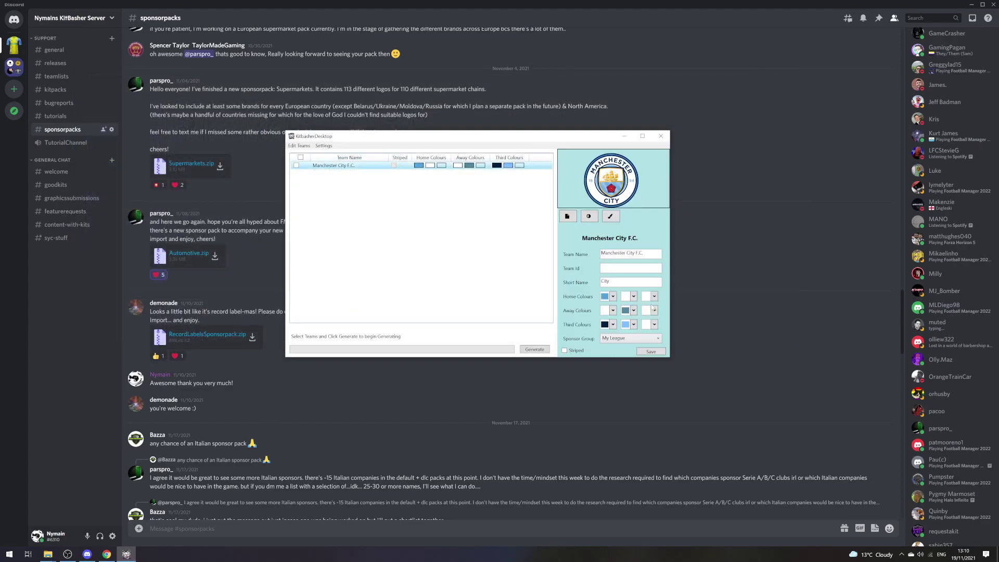
pyautogui.click(616, 338)
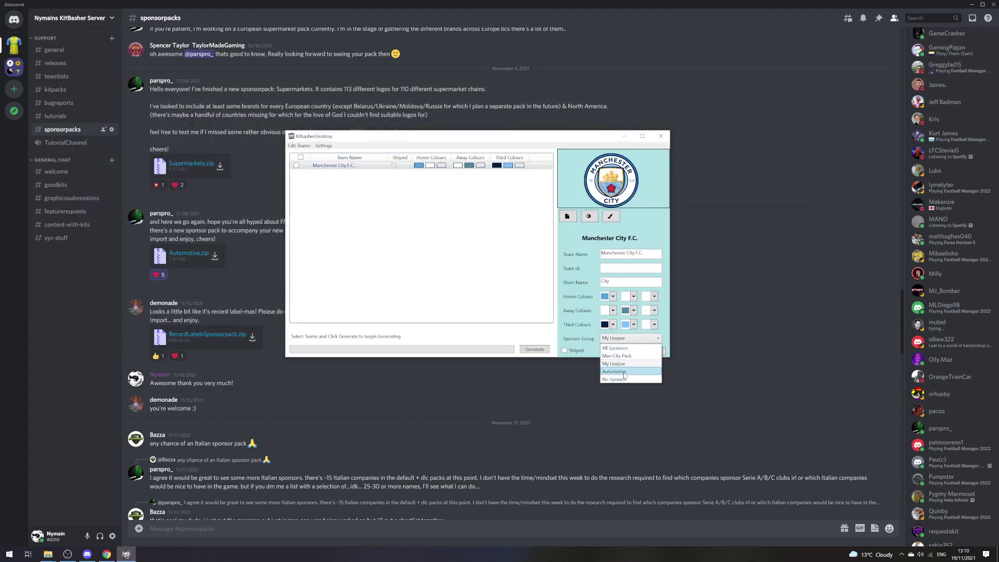
pyautogui.click(623, 373)
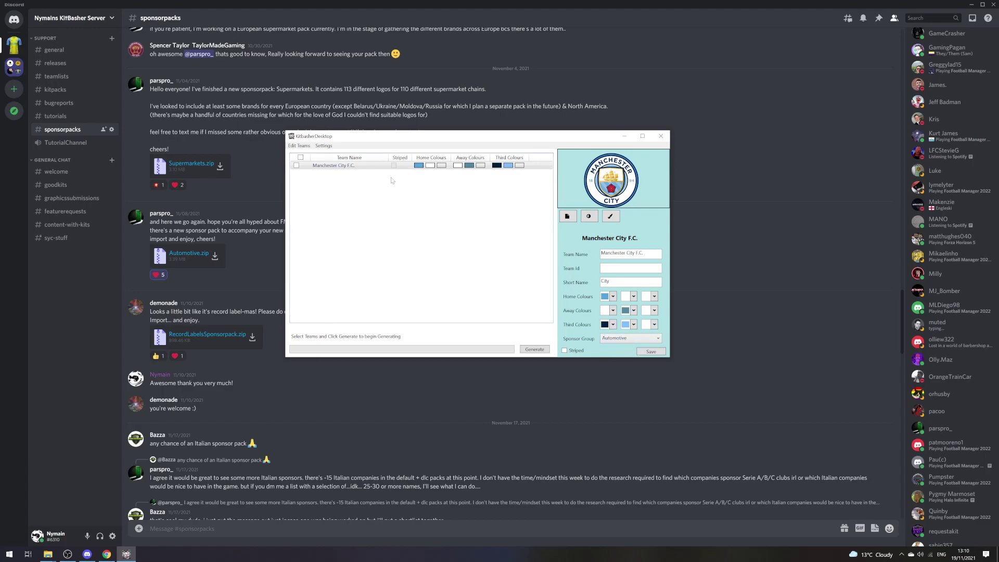
# In Manage Sponsors, create a sponsor grouping from the Charities folder
pyautogui.click(323, 146)
pyautogui.click(339, 163)
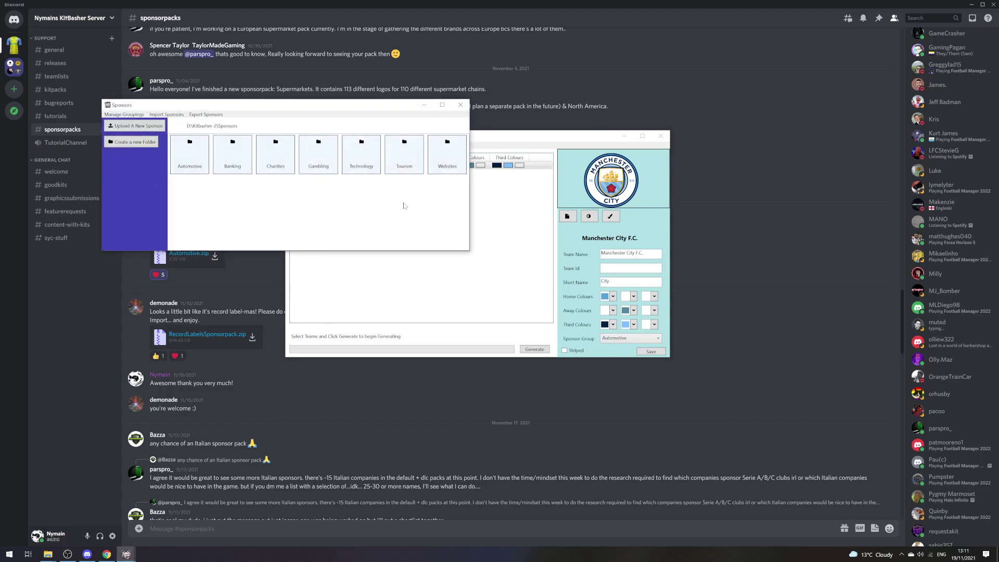
pyautogui.click(268, 164)
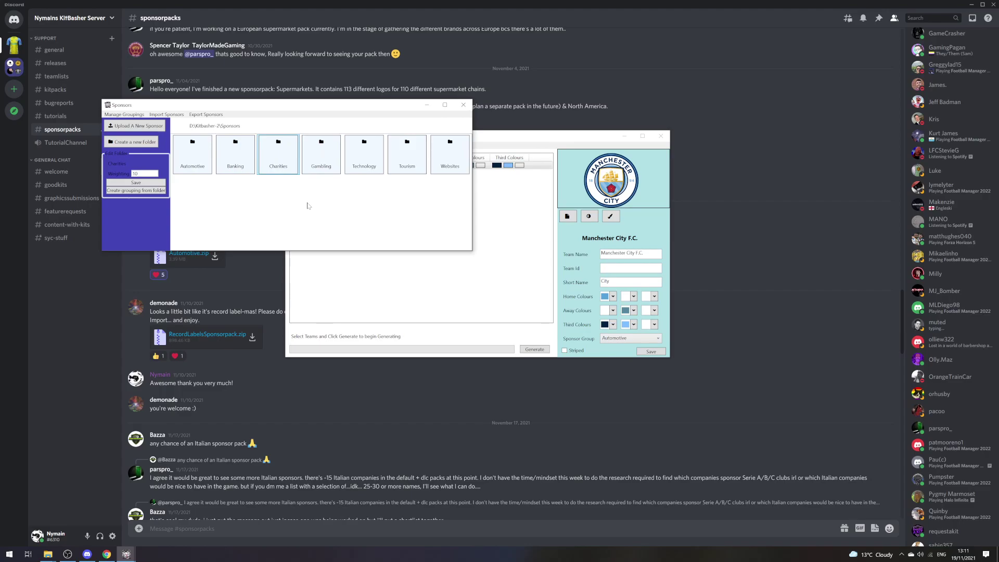
pyautogui.click(138, 190)
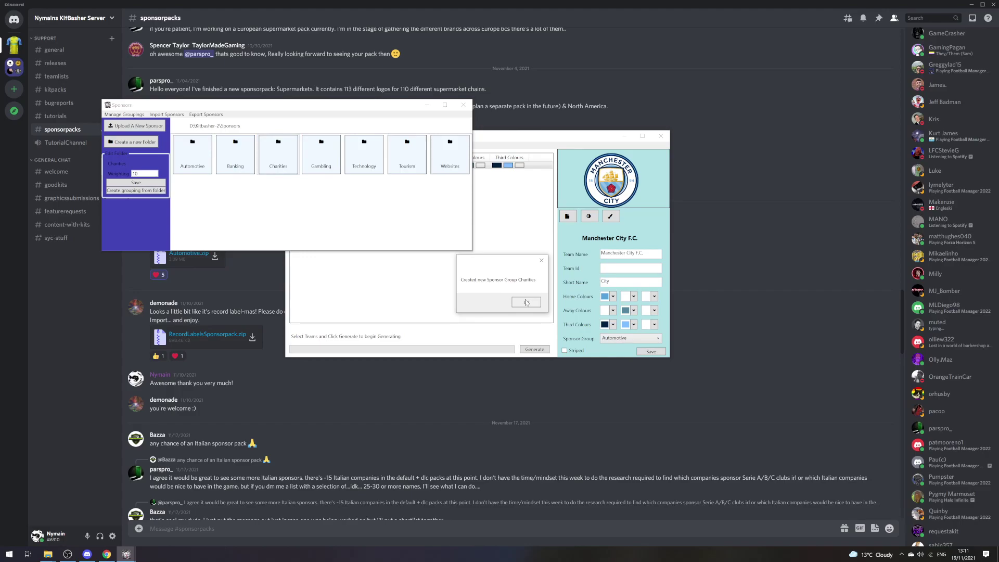
pyautogui.click(526, 302)
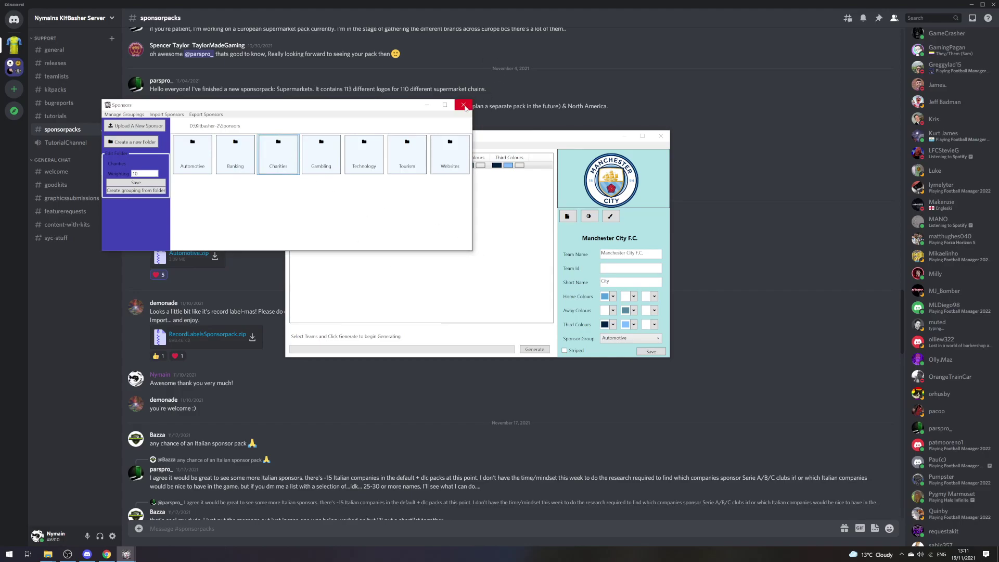
# Set Manchester City F.C.'s Sponsor Group to Charities and save the team
pyautogui.click(462, 105)
pyautogui.click(614, 338)
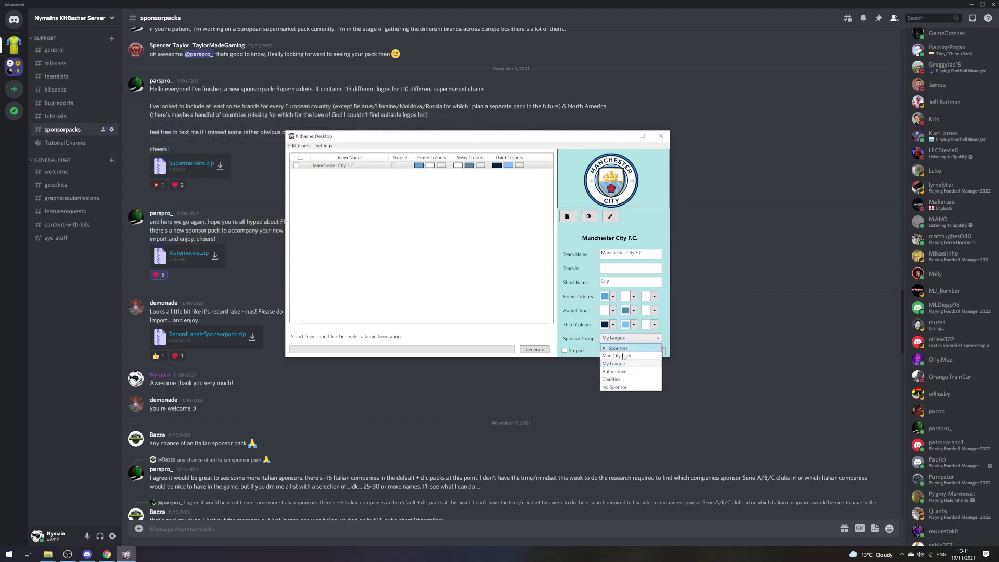
pyautogui.click(618, 379)
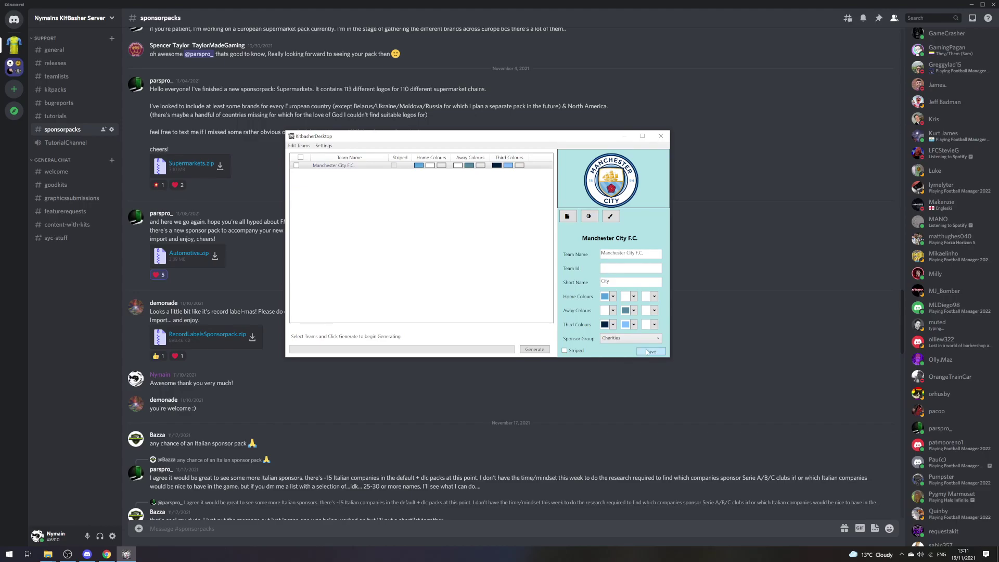
pyautogui.click(646, 352)
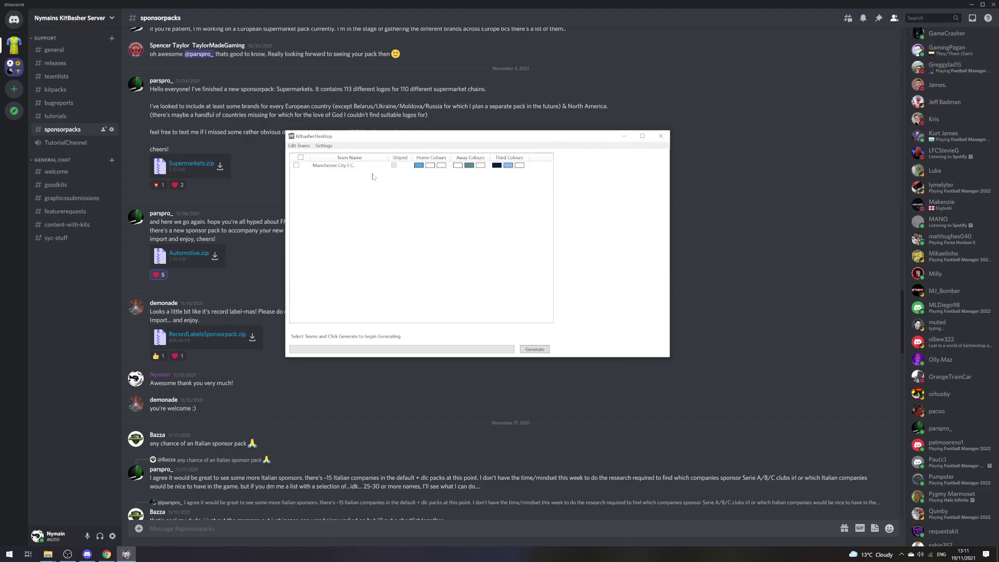